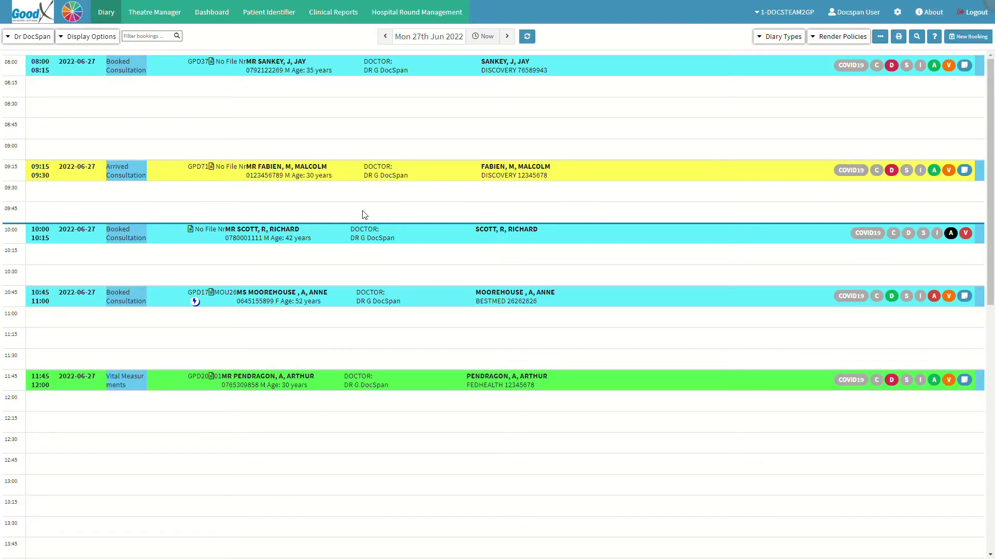
Step: Open the patient's 10:00 booking from the Diary and try Debtor Add; no debtor account exists
{"action": "left_click", "coordinate": [429, 238]}
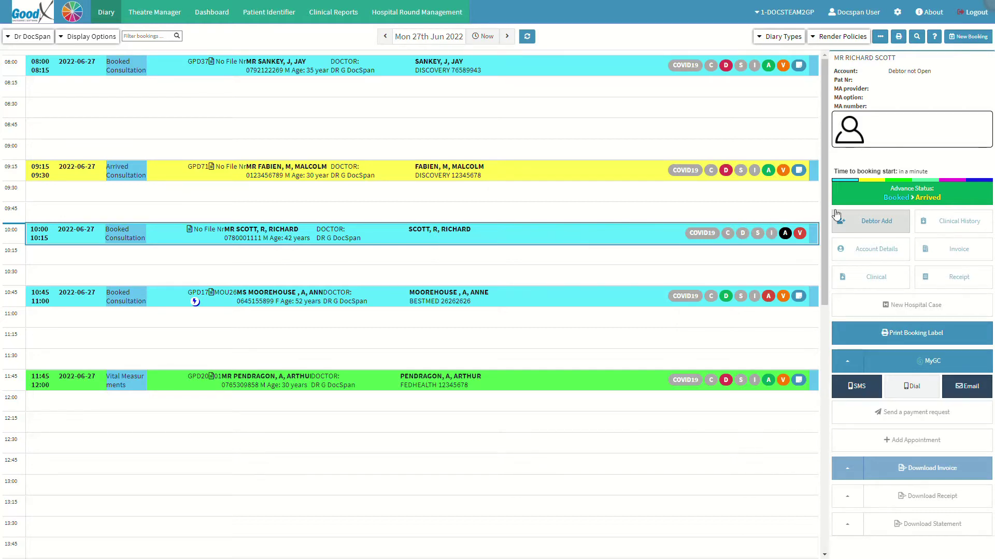
{"action": "left_click", "coordinate": [861, 221]}
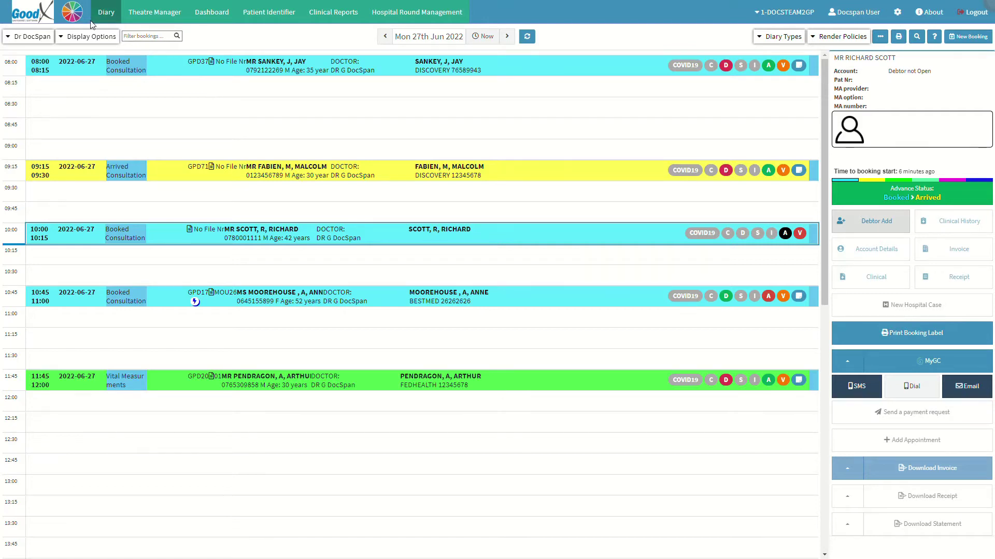
Step: Switch to the Debtors module from the module wheel and start a New Debtor record
{"action": "left_click", "coordinate": [73, 14]}
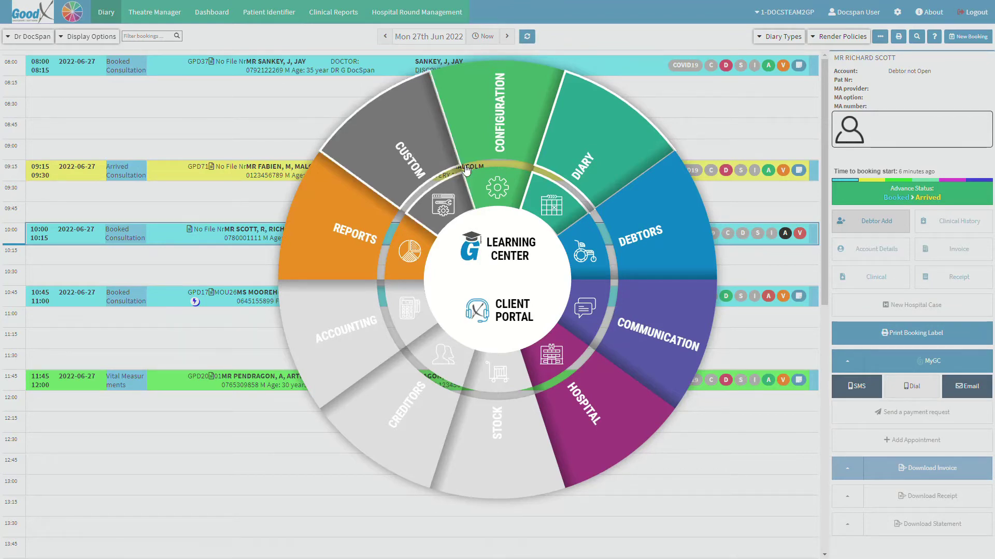
{"action": "left_click", "coordinate": [676, 226]}
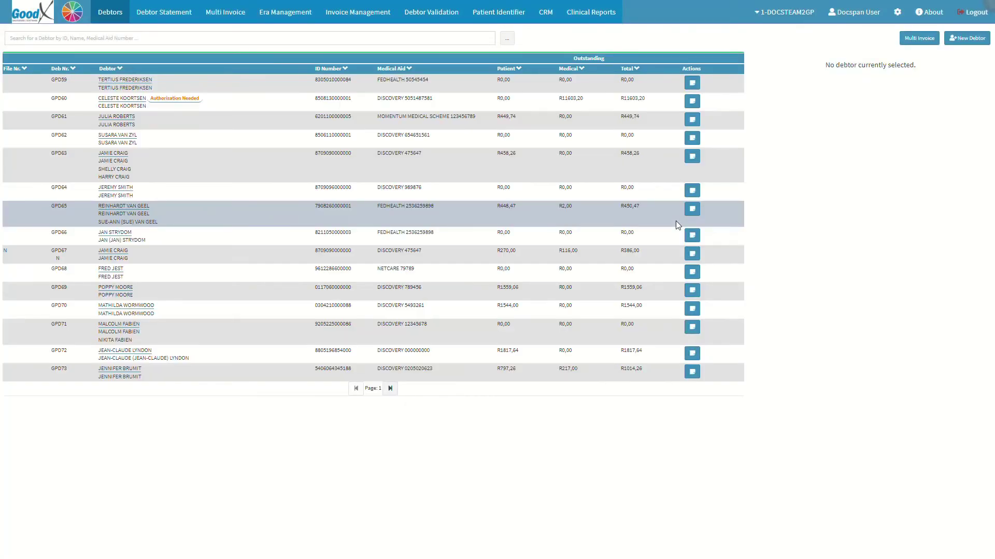
{"action": "left_click", "coordinate": [973, 43]}
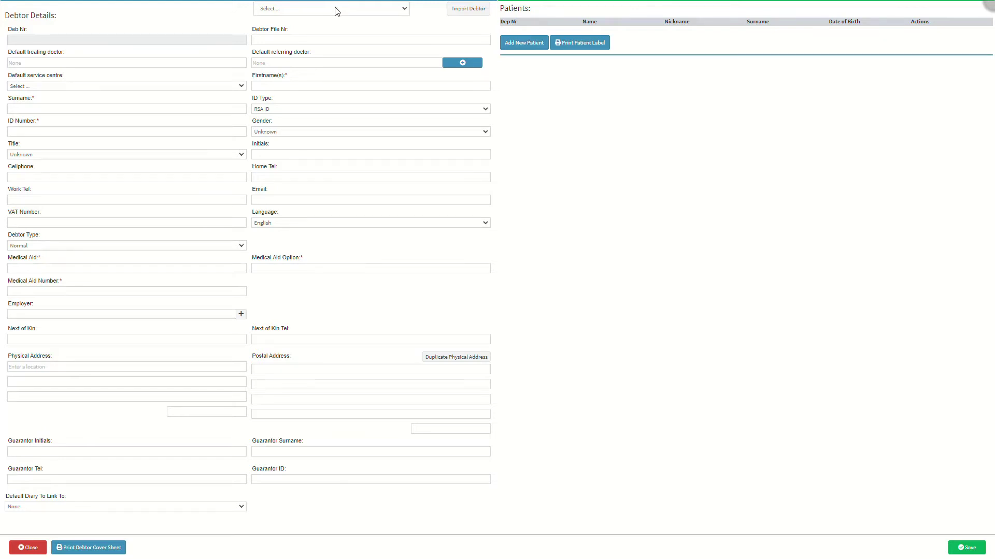
Step: Set the new debtor's status to Normal and select the Debtor File Nr field
{"action": "left_click", "coordinate": [337, 9]}
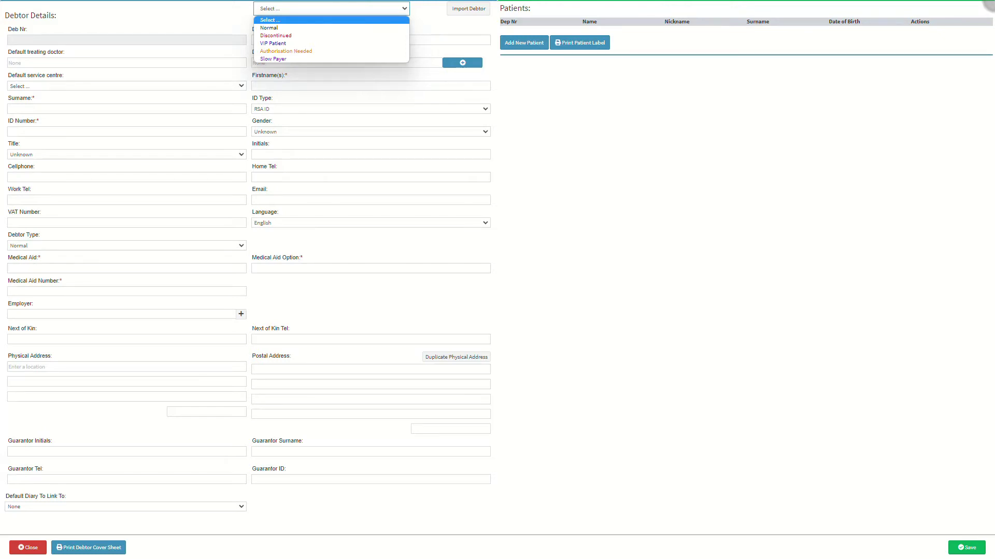
{"action": "left_click", "coordinate": [317, 29]}
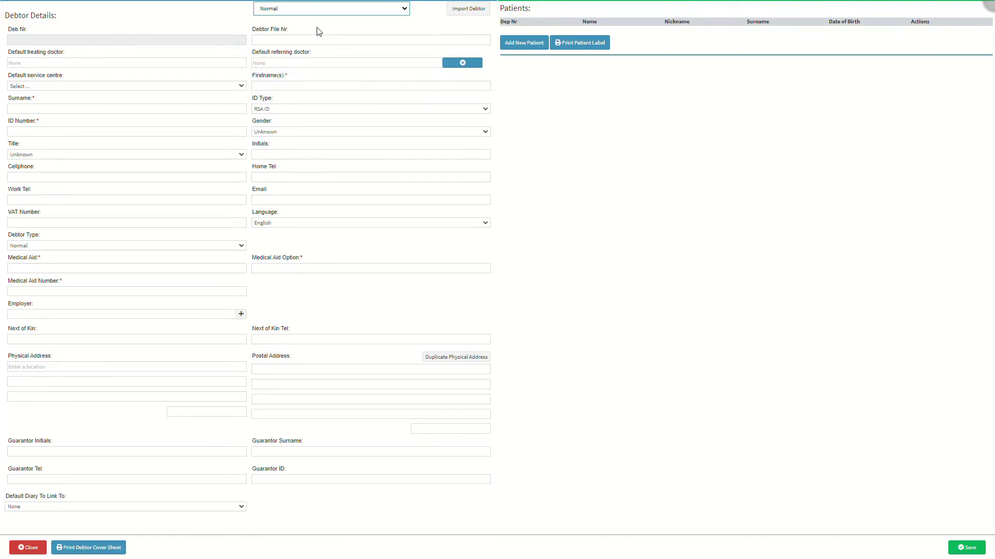
{"action": "left_click", "coordinate": [99, 40]}
{"action": "left_click", "coordinate": [289, 39]}
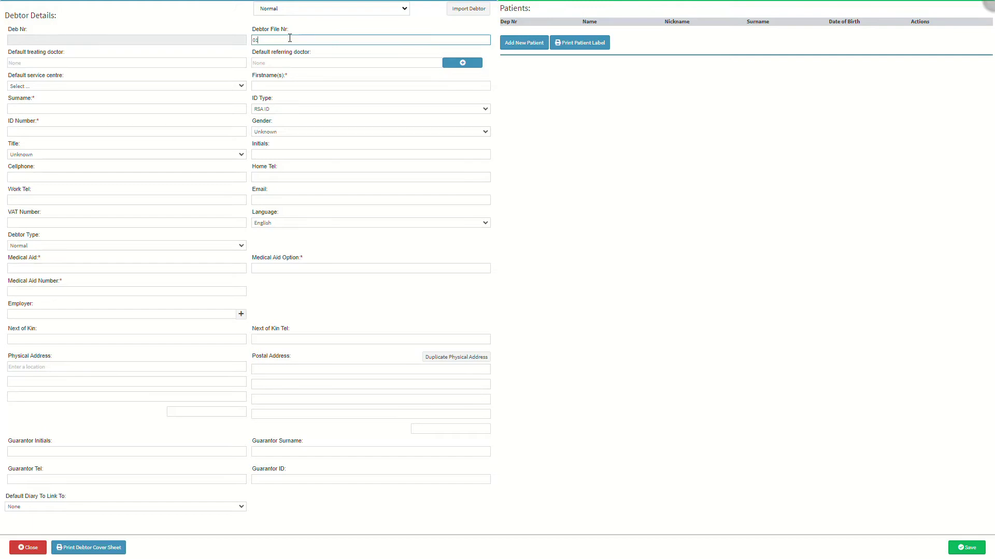
Step: Search 'dr' in Default treating doctor and pick the suggested DocSpan doctor
{"action": "left_click", "coordinate": [105, 59]}
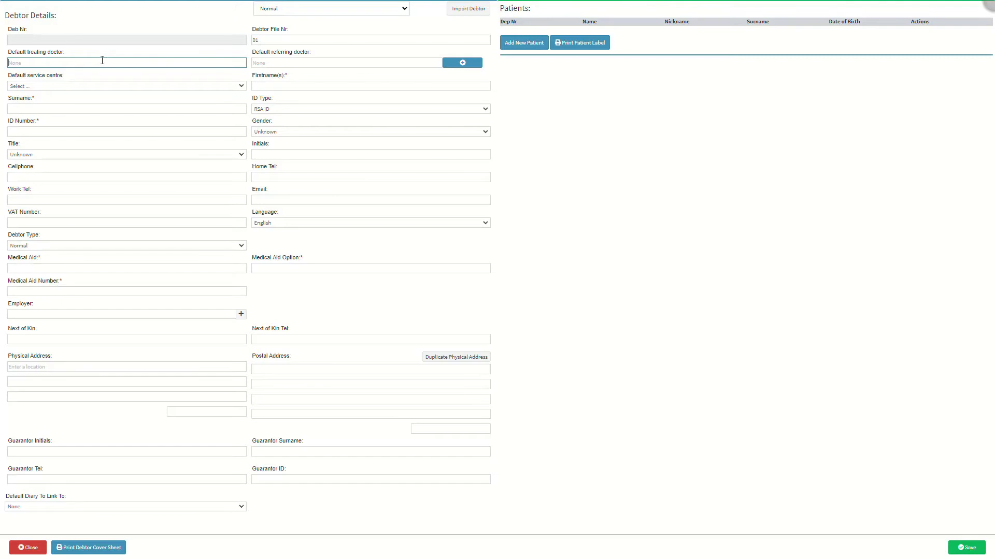
{"action": "type", "text": "D"}
{"action": "key", "text": "BackSpace"}
{"action": "key", "text": "BackSpace"}
{"action": "type", "text": "dr"}
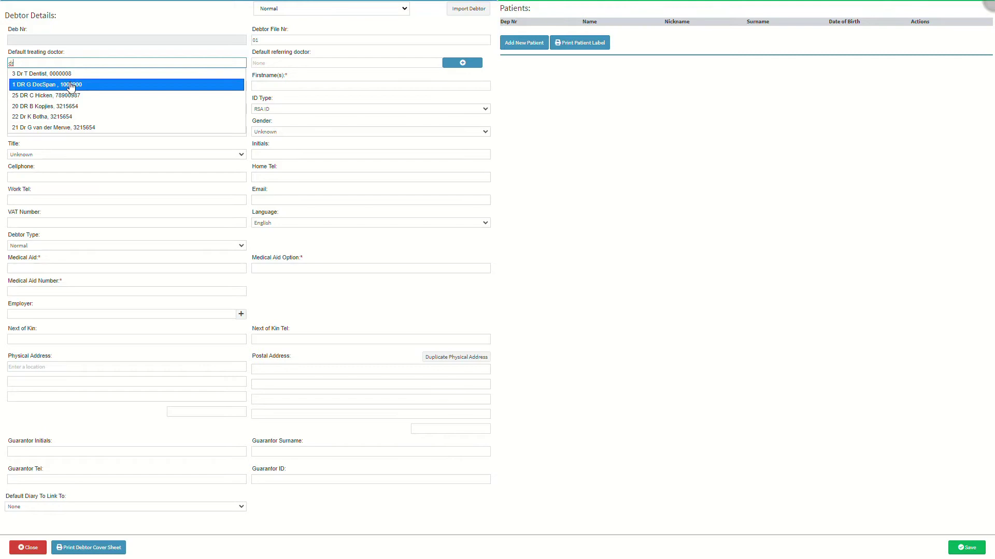
{"action": "left_click", "coordinate": [71, 85]}
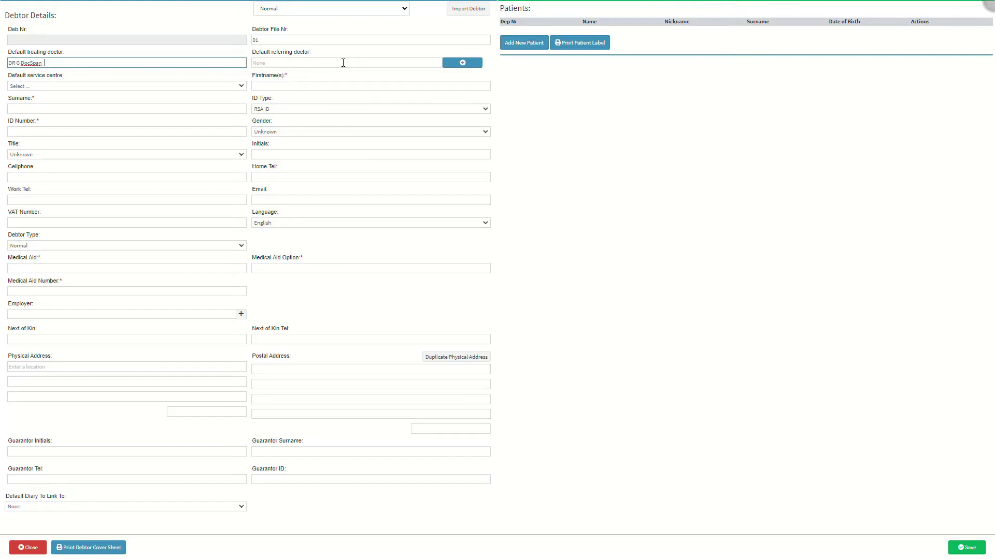
{"action": "left_click", "coordinate": [318, 61]}
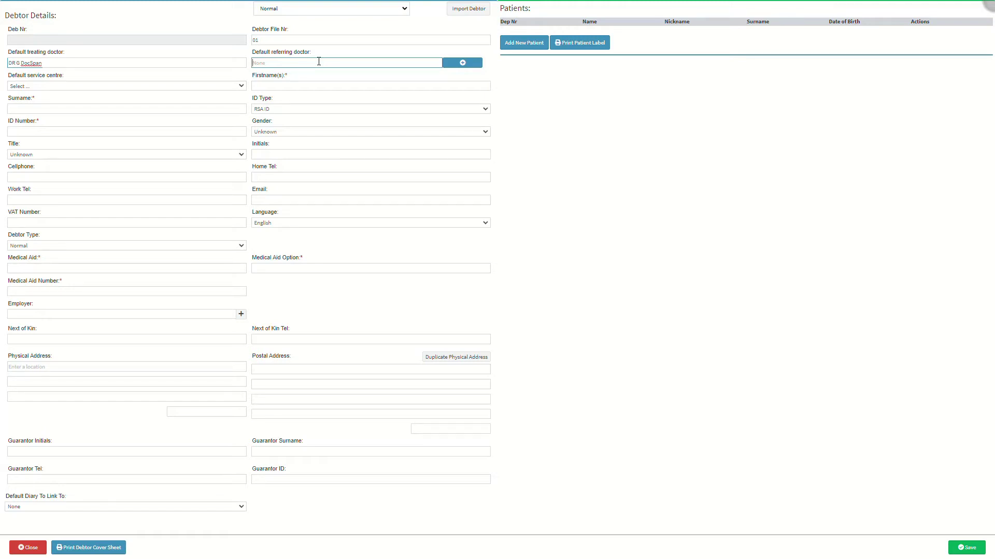
Step: Choose ROOMS - KAMERS over HOSPITAL - HOSPITAAL as the default service centre
{"action": "left_click", "coordinate": [104, 86]}
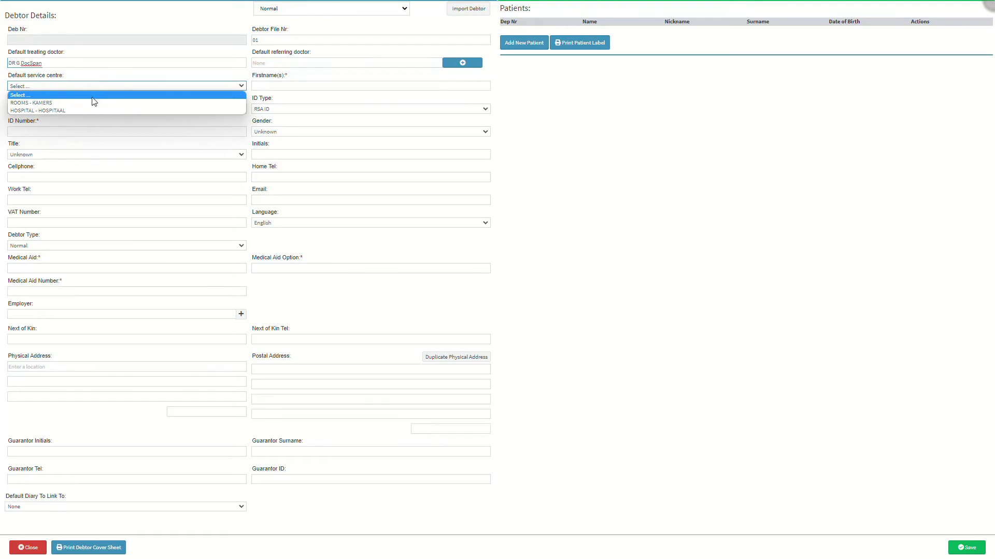
{"action": "left_click", "coordinate": [92, 106]}
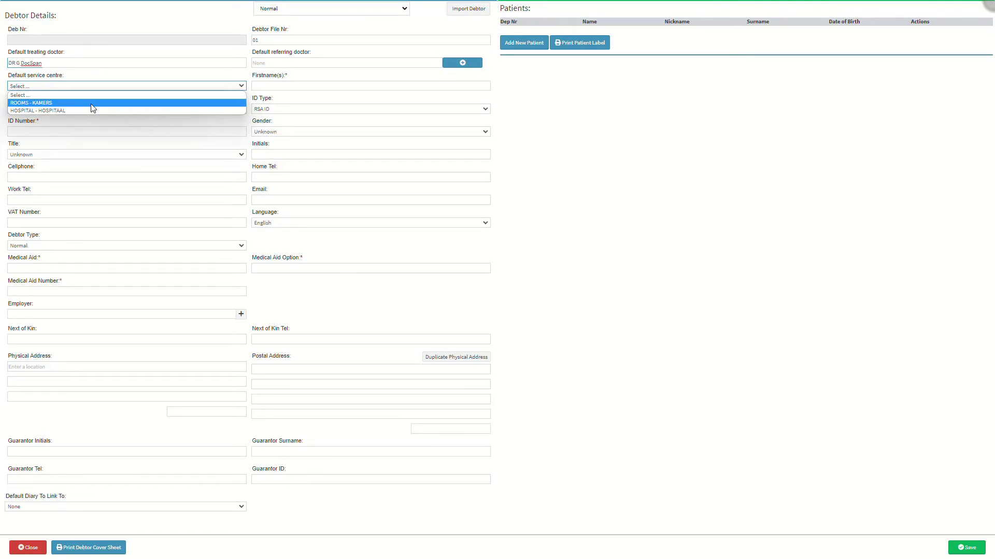
{"action": "left_click", "coordinate": [92, 110]}
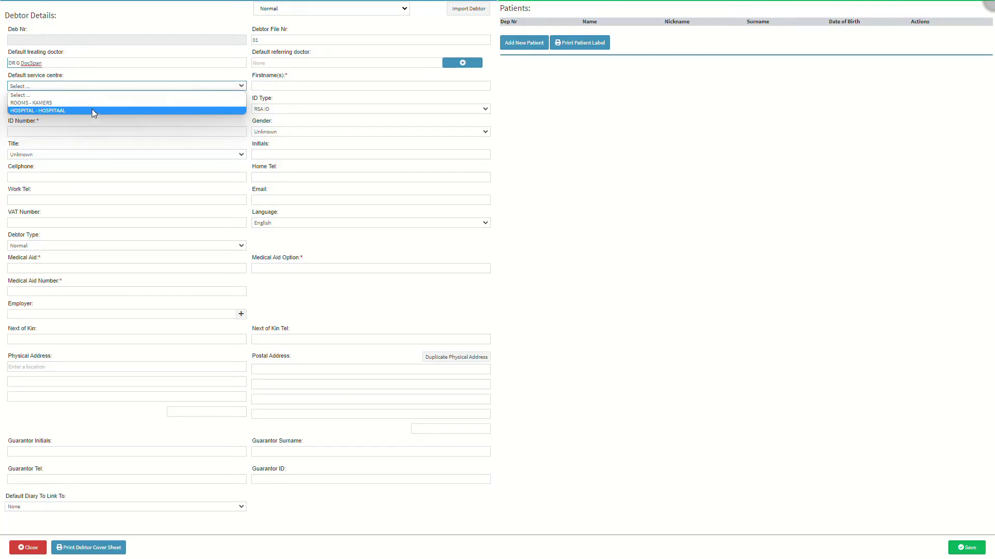
{"action": "left_click", "coordinate": [83, 103]}
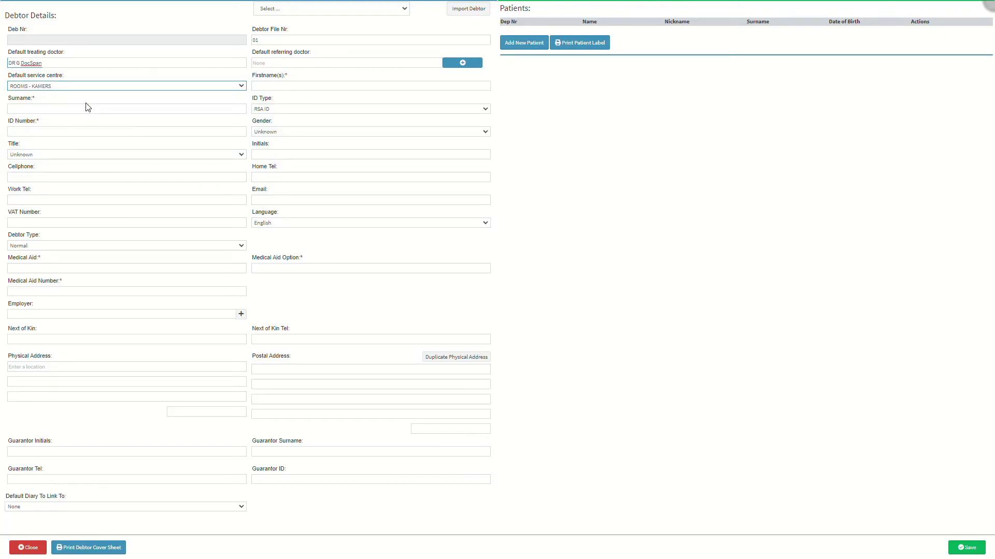
{"action": "left_click", "coordinate": [295, 86]}
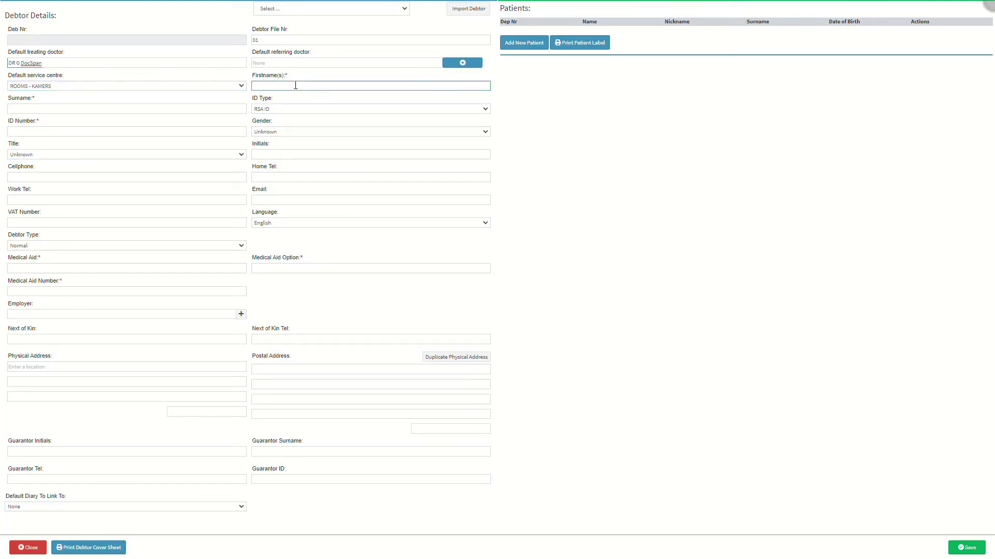
Step: Enter the debtor's first name and surname, letting the initial fill in automatically
{"action": "left_click", "coordinate": [61, 109]}
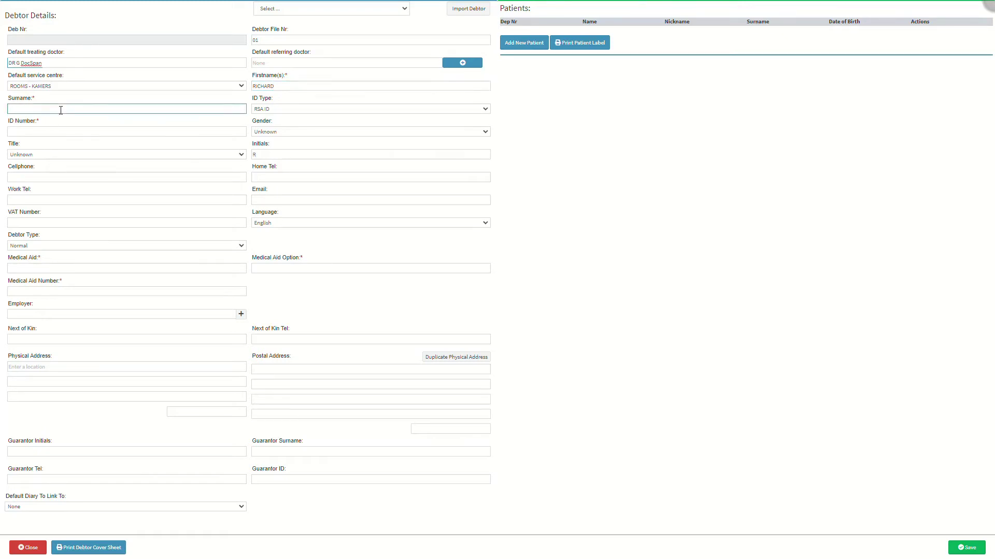
{"action": "left_click", "coordinate": [294, 111]}
{"action": "left_click", "coordinate": [294, 109]}
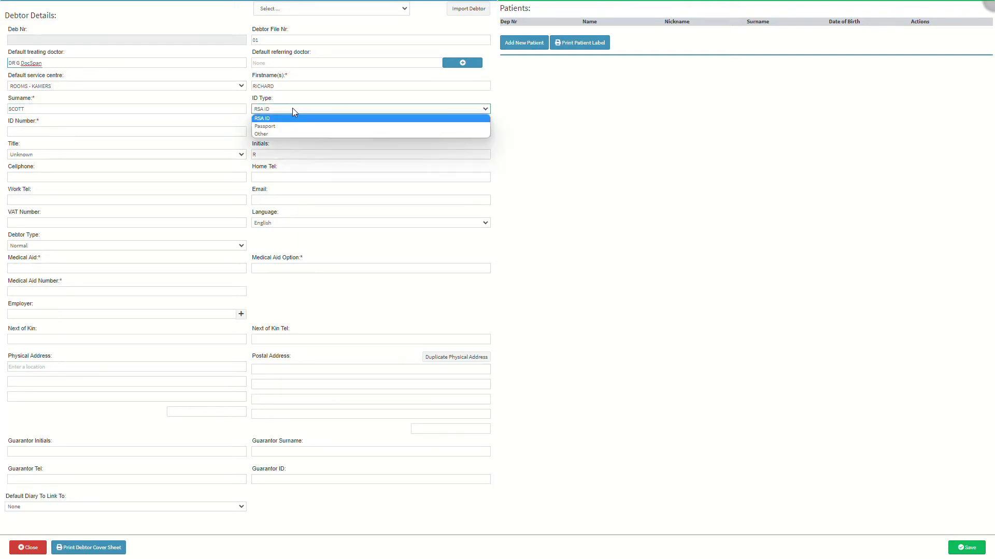
{"action": "left_click", "coordinate": [291, 119]}
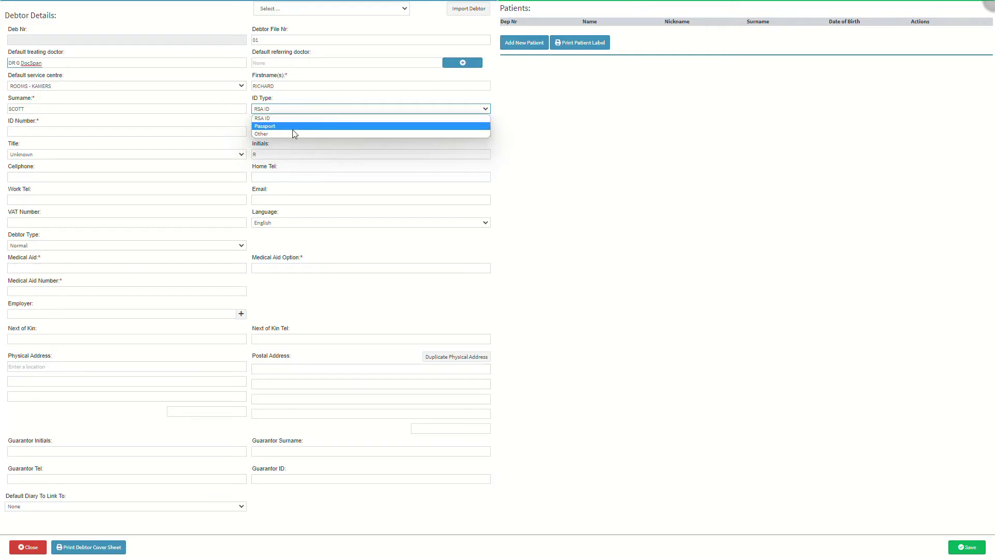
{"action": "left_click", "coordinate": [293, 129]}
{"action": "left_click", "coordinate": [292, 134]}
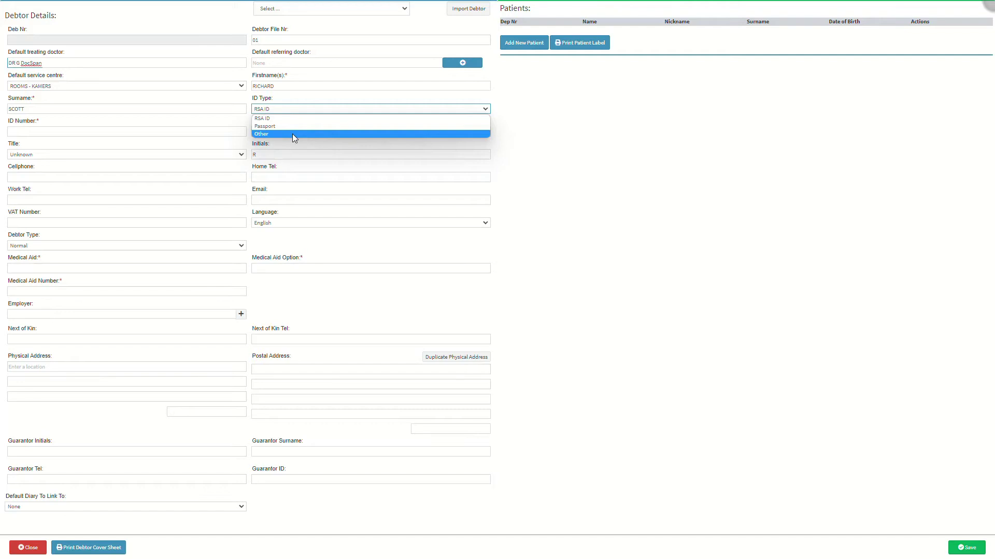
{"action": "left_click", "coordinate": [291, 118]}
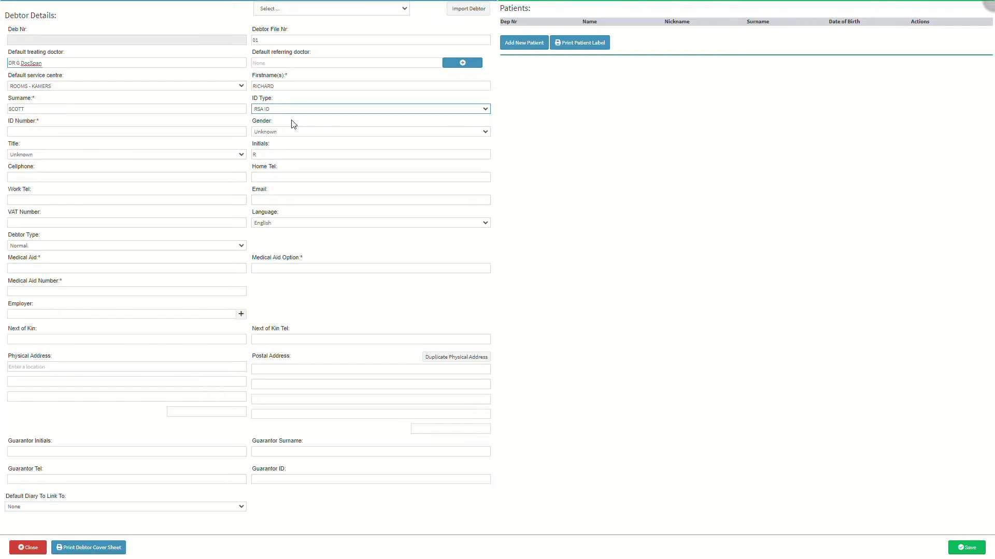
{"action": "left_click", "coordinate": [36, 131]}
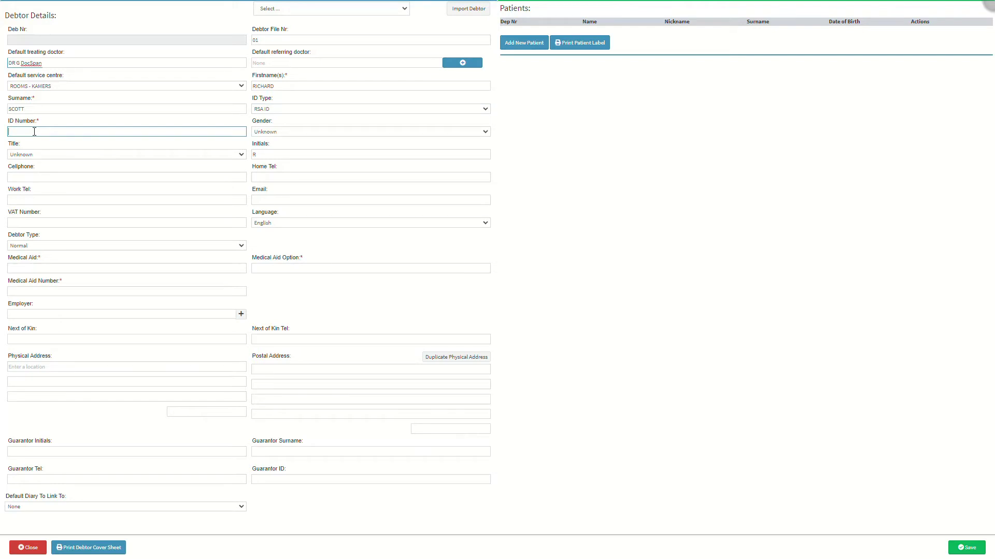
Step: Enter the debtor's RSA ID number and set gender to Male, giving title MR
{"action": "left_click", "coordinate": [309, 135]}
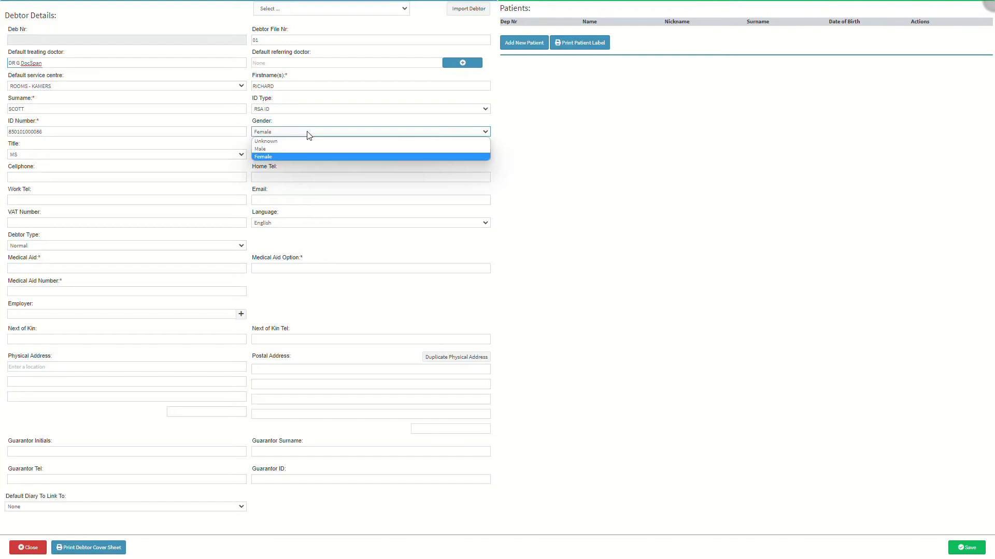
{"action": "left_click", "coordinate": [308, 142]}
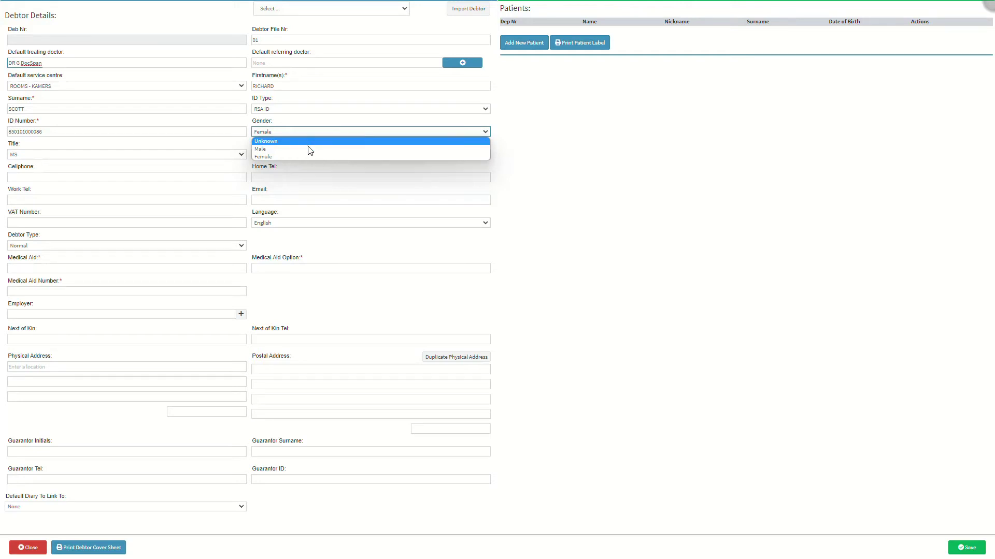
{"action": "left_click", "coordinate": [307, 150]}
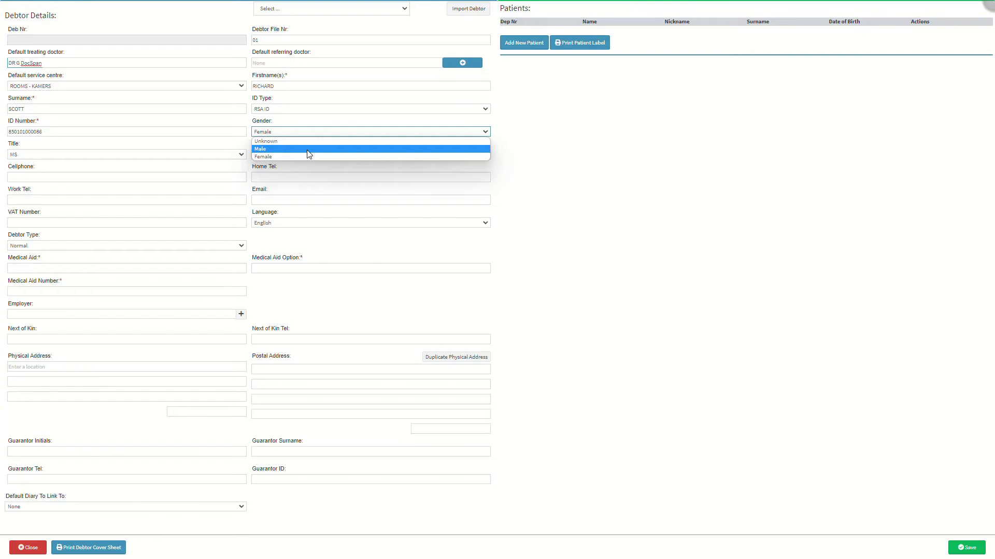
{"action": "left_click", "coordinate": [304, 157]}
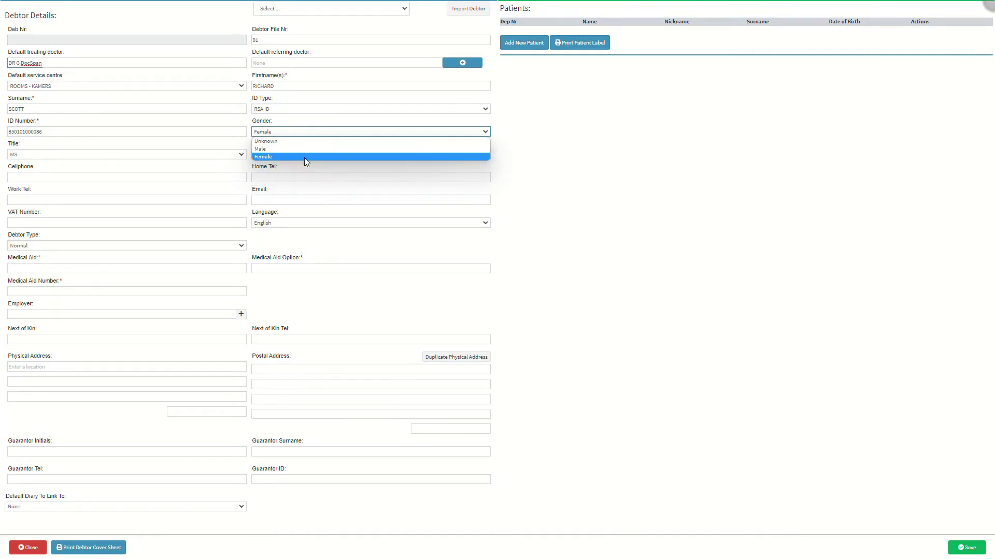
{"action": "left_click", "coordinate": [304, 150]}
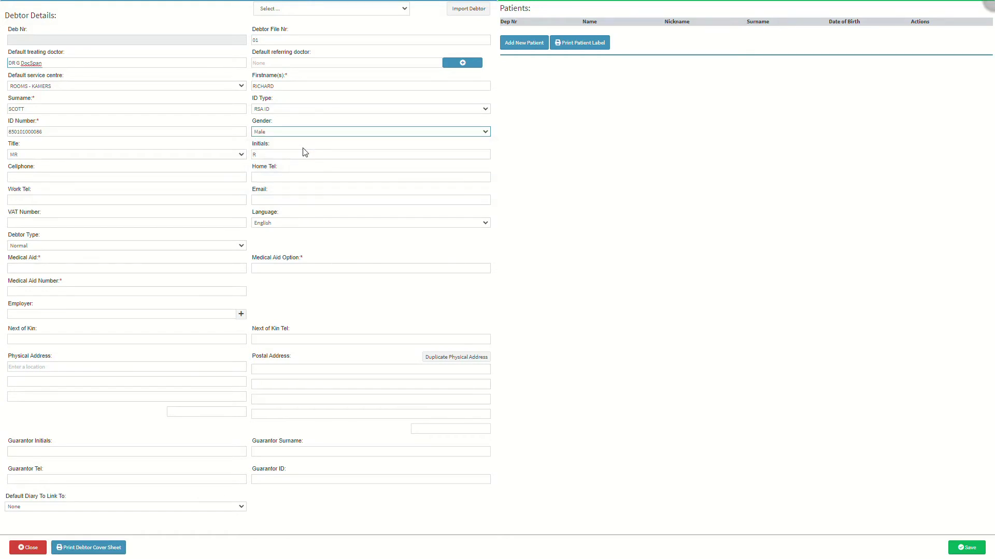
{"action": "left_click", "coordinate": [60, 156]}
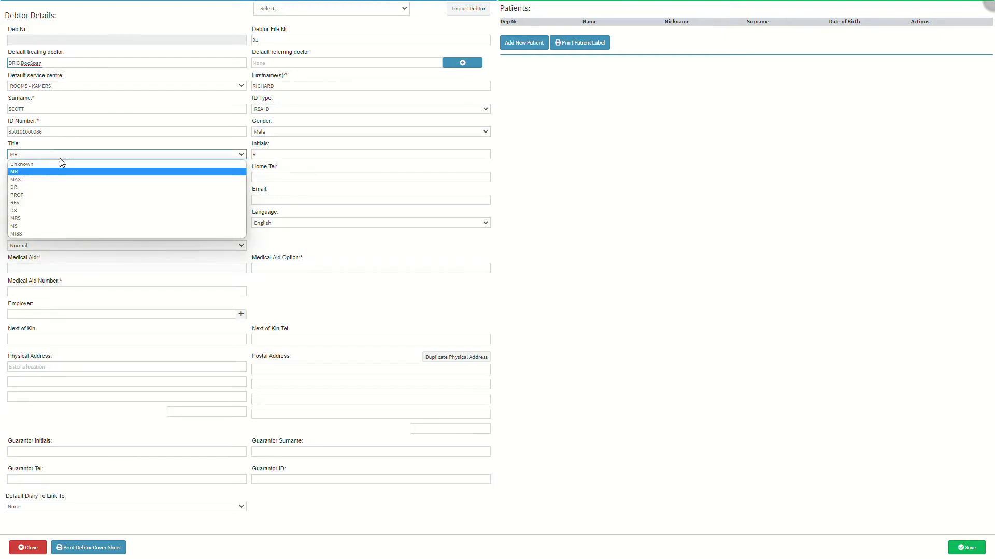
{"action": "left_click", "coordinate": [54, 172]}
{"action": "left_click", "coordinate": [54, 180]}
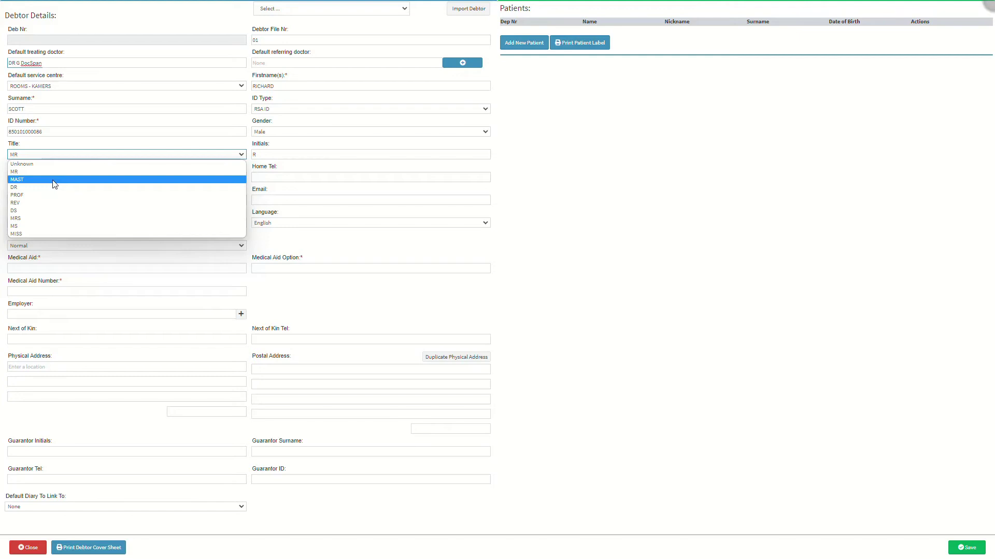
{"action": "left_click", "coordinate": [52, 187]}
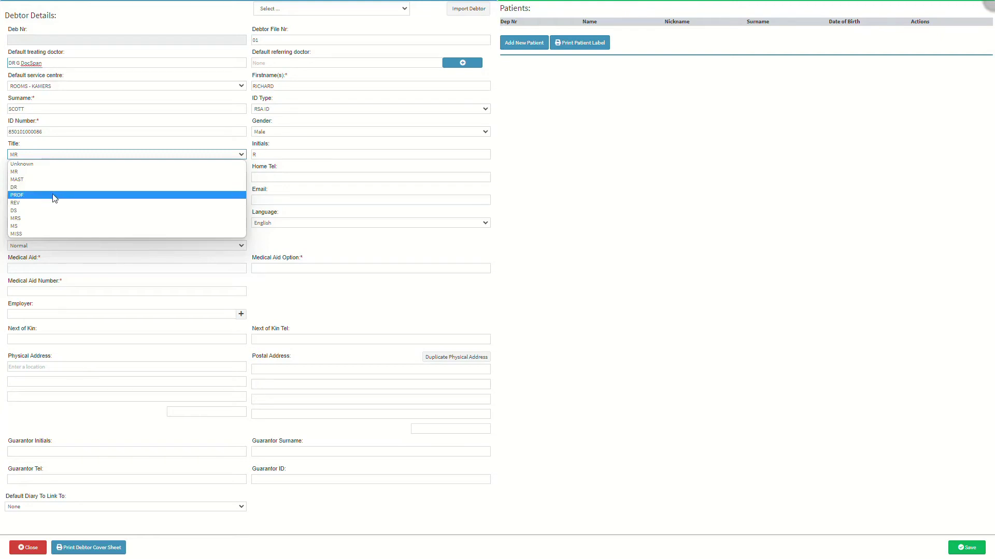
{"action": "left_click", "coordinate": [52, 195]}
{"action": "left_click", "coordinate": [55, 202]}
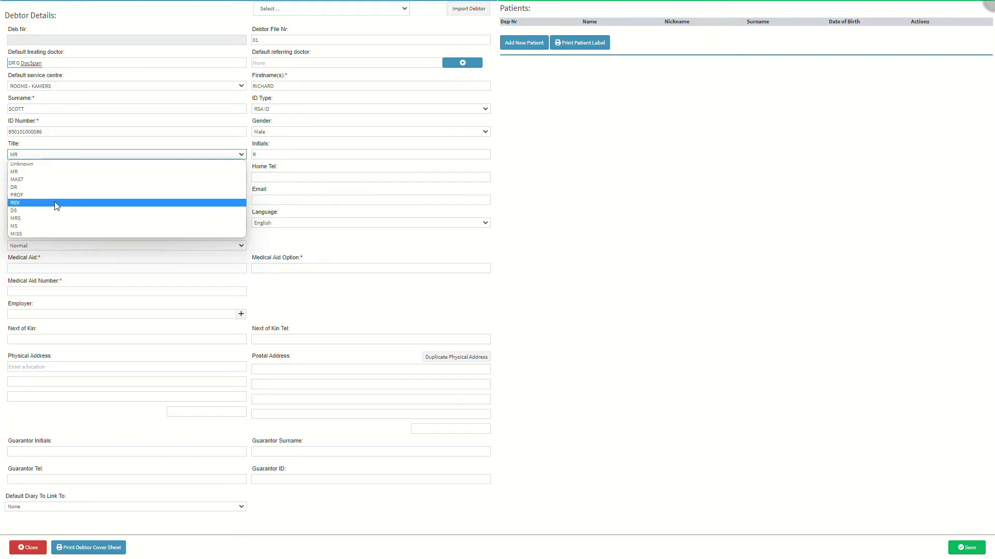
{"action": "left_click", "coordinate": [56, 210]}
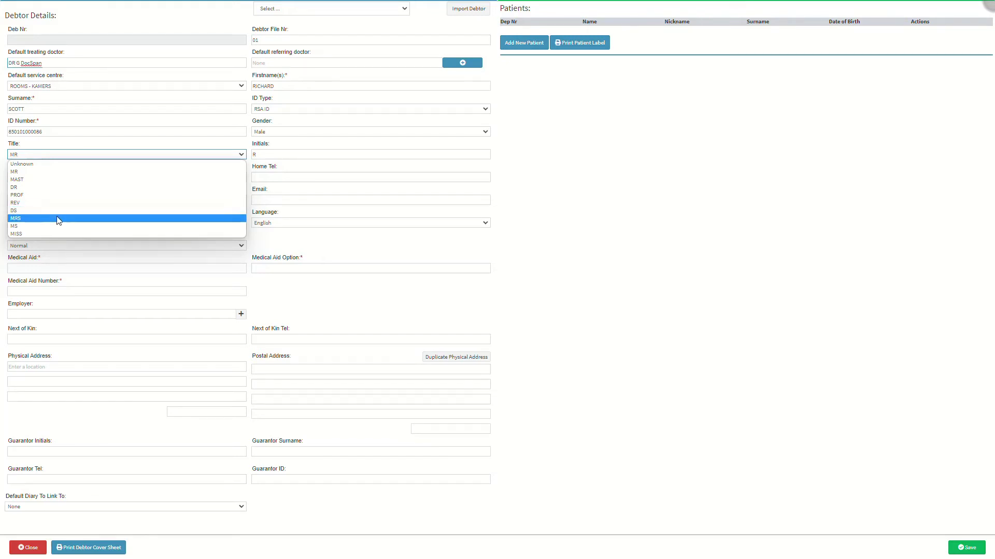
{"action": "left_click", "coordinate": [56, 218]}
{"action": "left_click", "coordinate": [58, 228]}
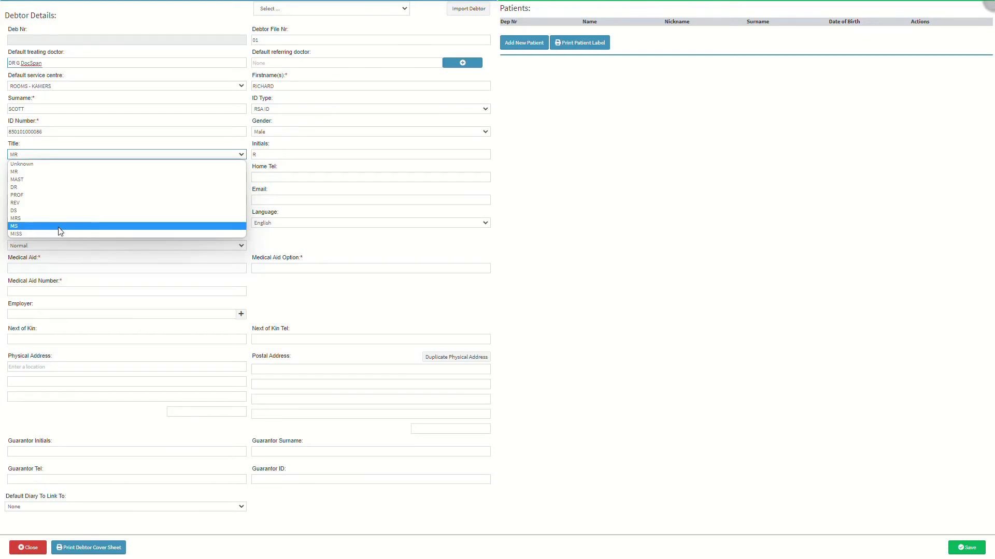
{"action": "left_click", "coordinate": [61, 235]}
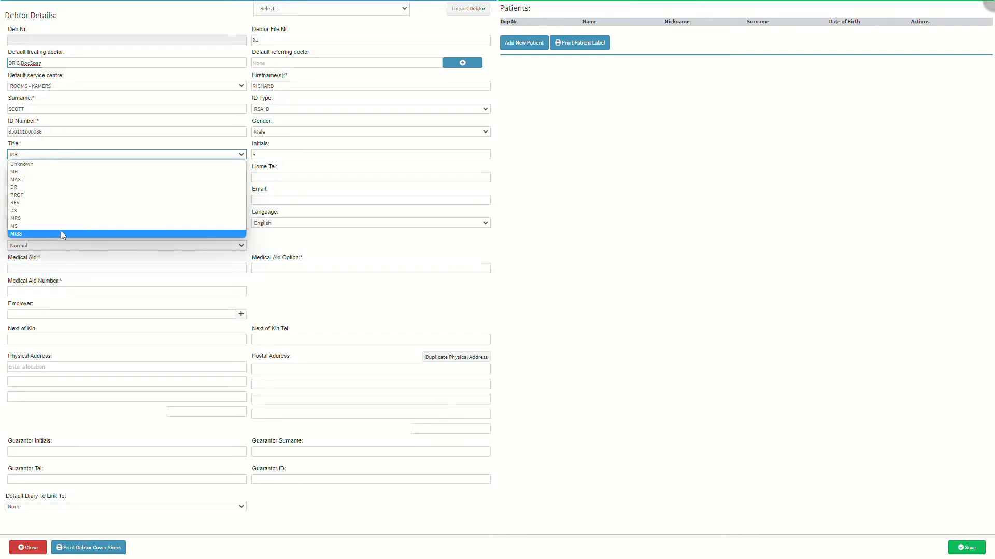
{"action": "left_click", "coordinate": [51, 175]}
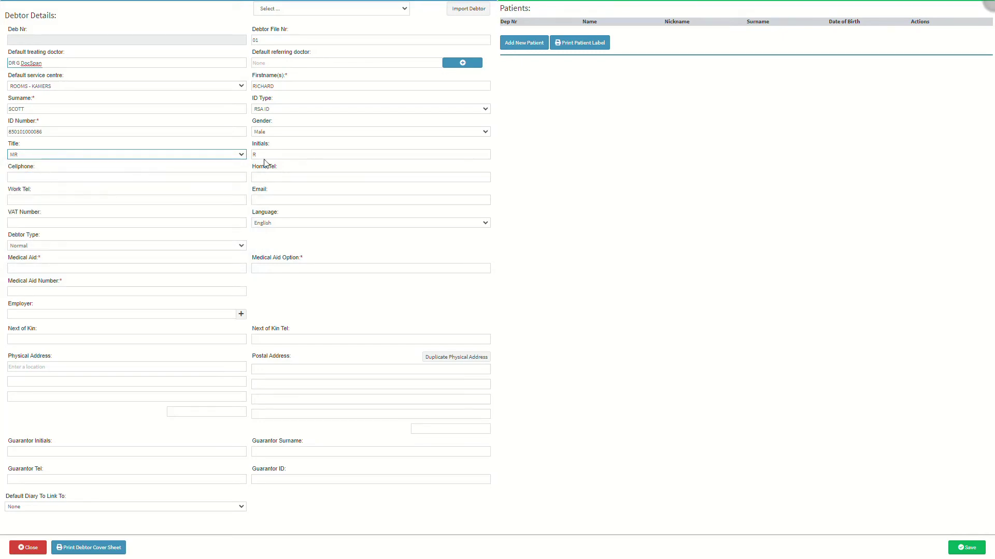
{"action": "left_click", "coordinate": [294, 153]}
Step: Enter the debtor's cellphone, home telephone and work telephone numbers
{"action": "left_click", "coordinate": [33, 176]}
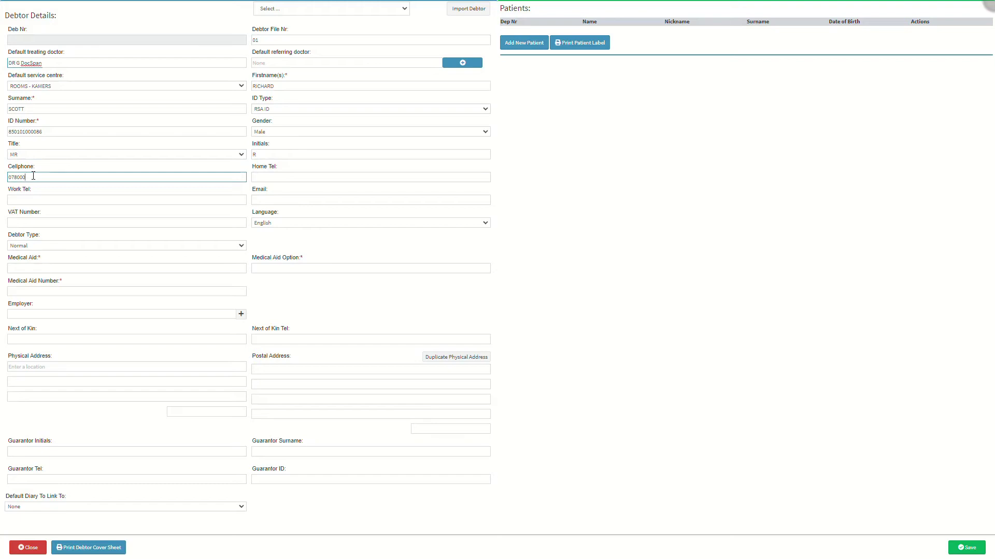
{"action": "left_click", "coordinate": [286, 177]}
{"action": "type", "text": "010000010"}
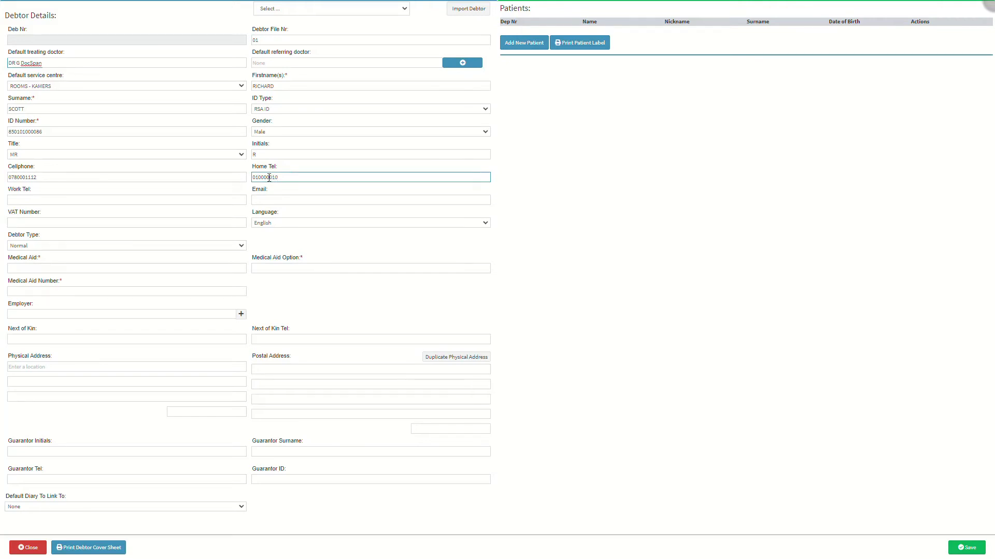
{"action": "left_click", "coordinate": [62, 198]}
{"action": "type", "text": "010000"}
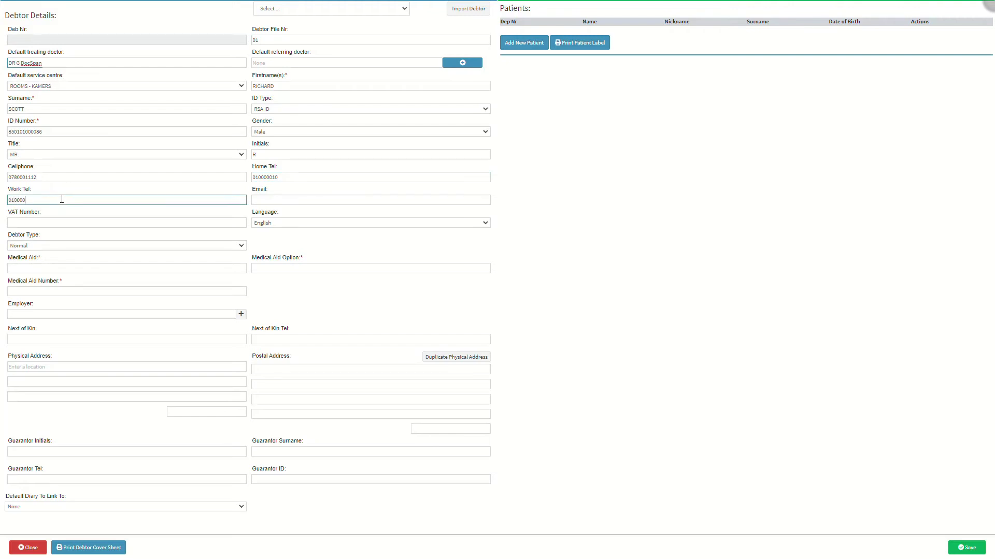
{"action": "type", "text": "010"}
Step: Fill in the debtor's e-mail address in the Email field
{"action": "left_click", "coordinate": [293, 200]}
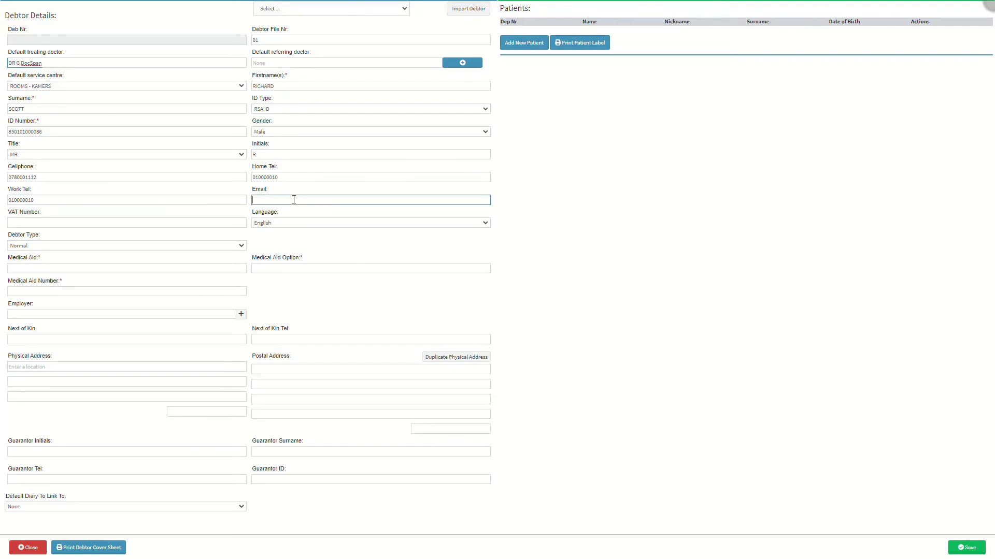
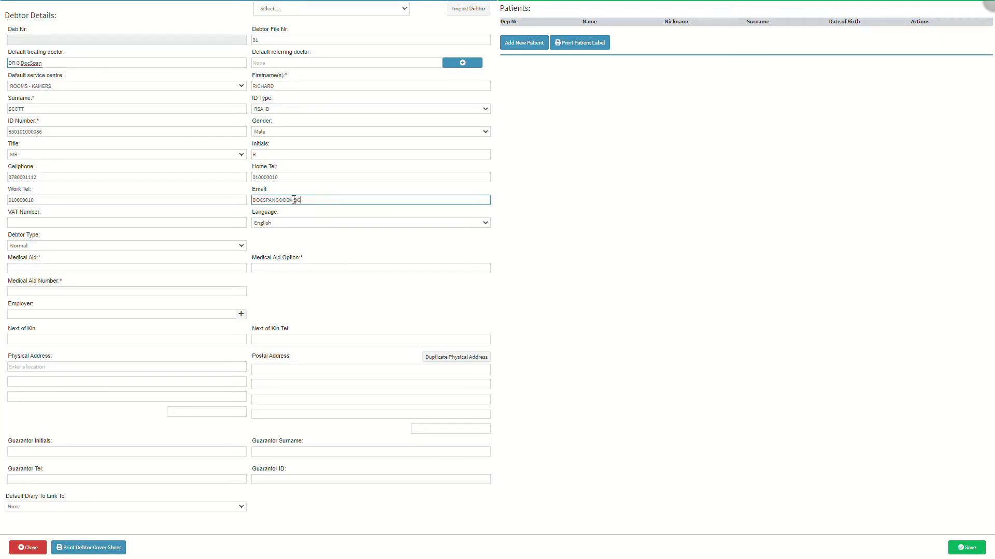
{"action": "left_click", "coordinate": [119, 225]}
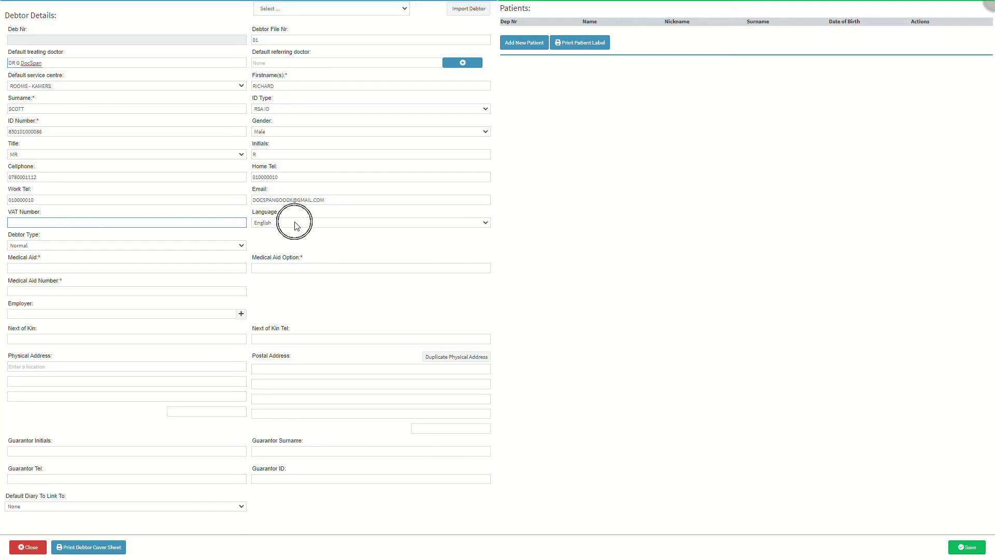
{"action": "left_click", "coordinate": [294, 222]}
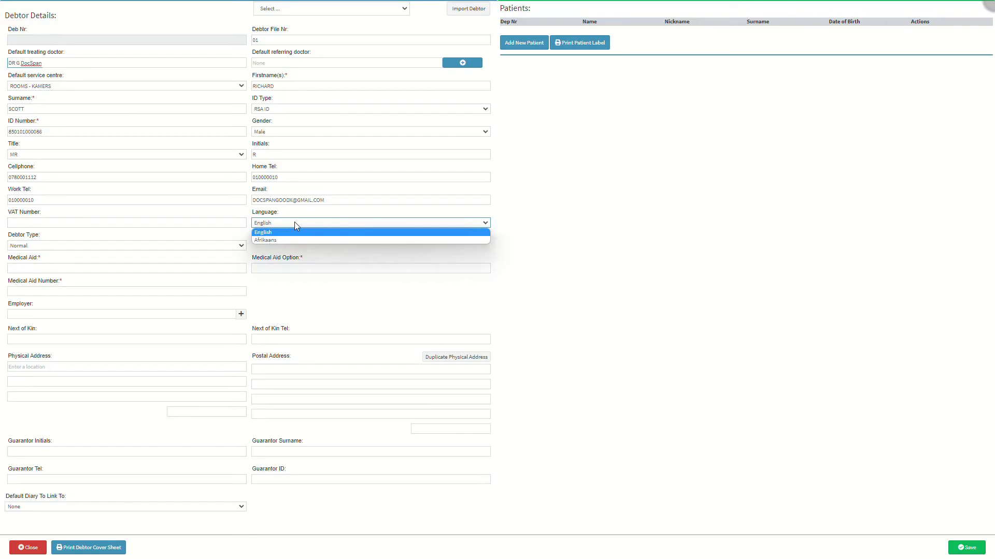
{"action": "left_click", "coordinate": [293, 232]}
{"action": "left_click", "coordinate": [291, 242]}
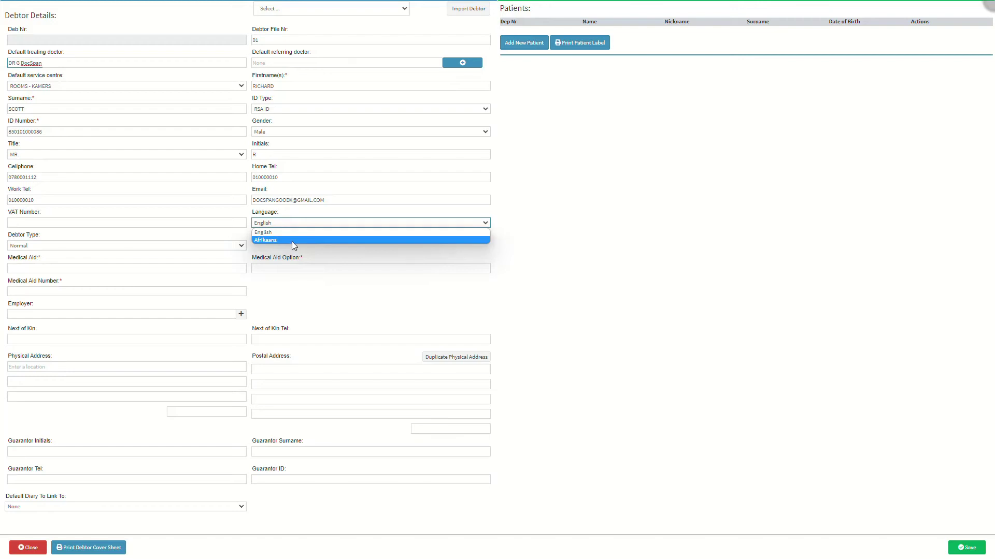
{"action": "left_click", "coordinate": [292, 233]}
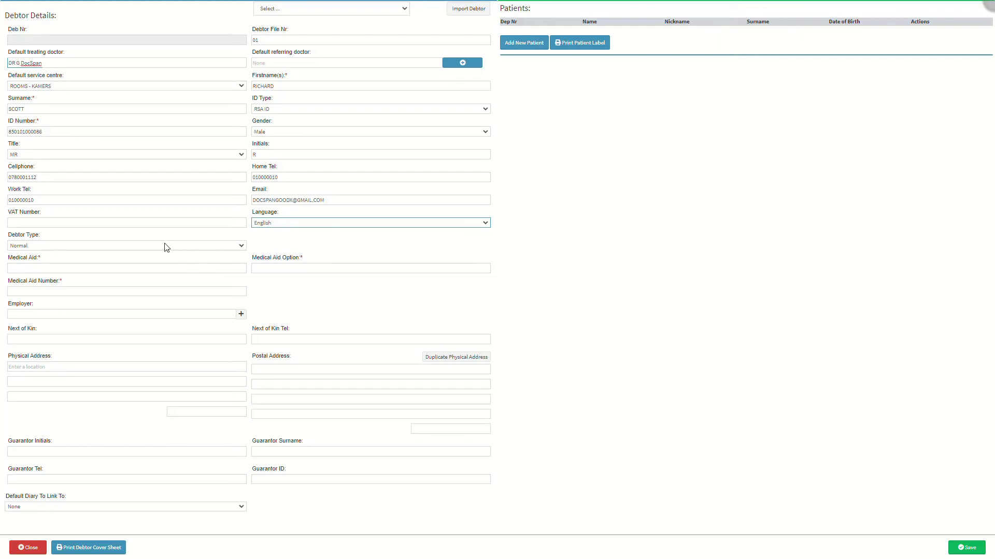
{"action": "left_click", "coordinate": [71, 245]}
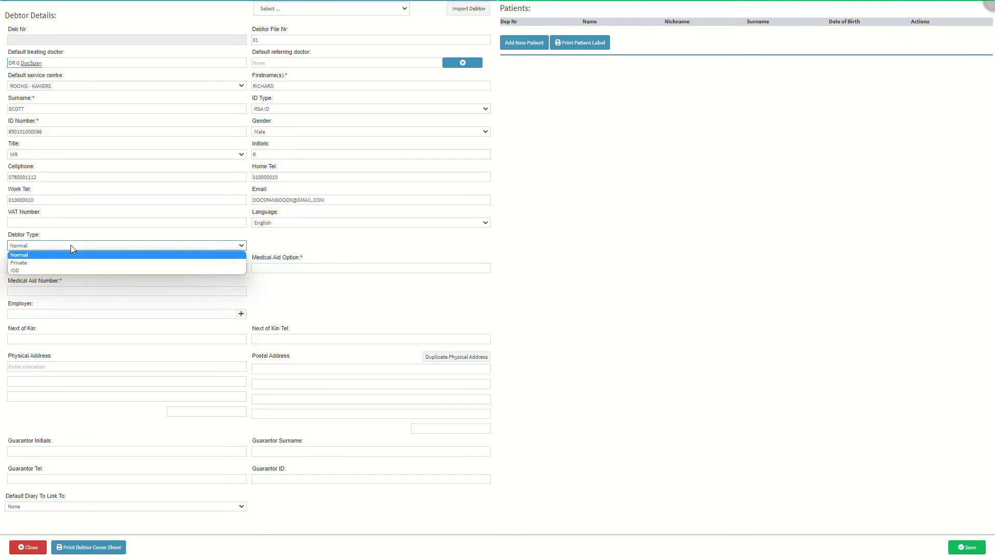
{"action": "left_click", "coordinate": [65, 255]}
{"action": "left_click", "coordinate": [65, 267]}
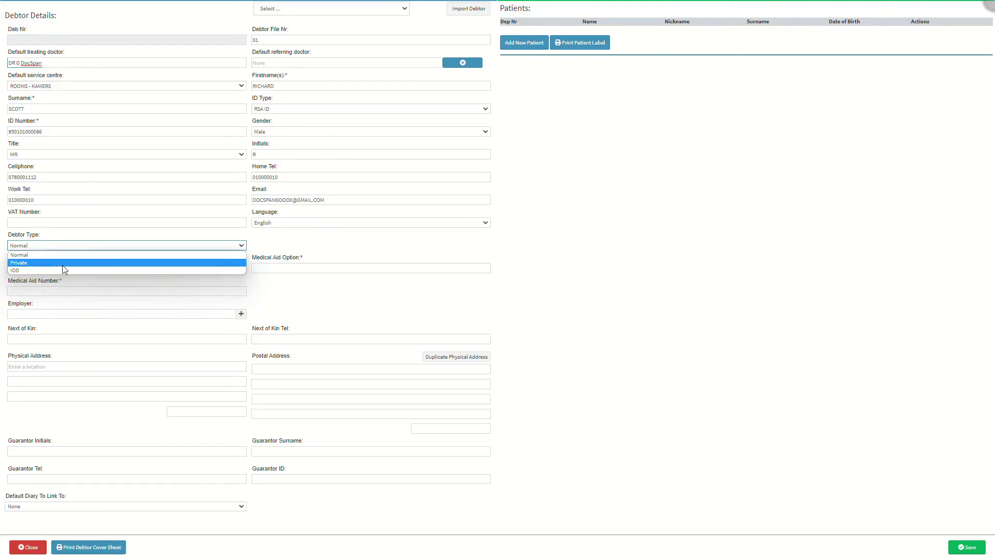
{"action": "left_click", "coordinate": [61, 271]}
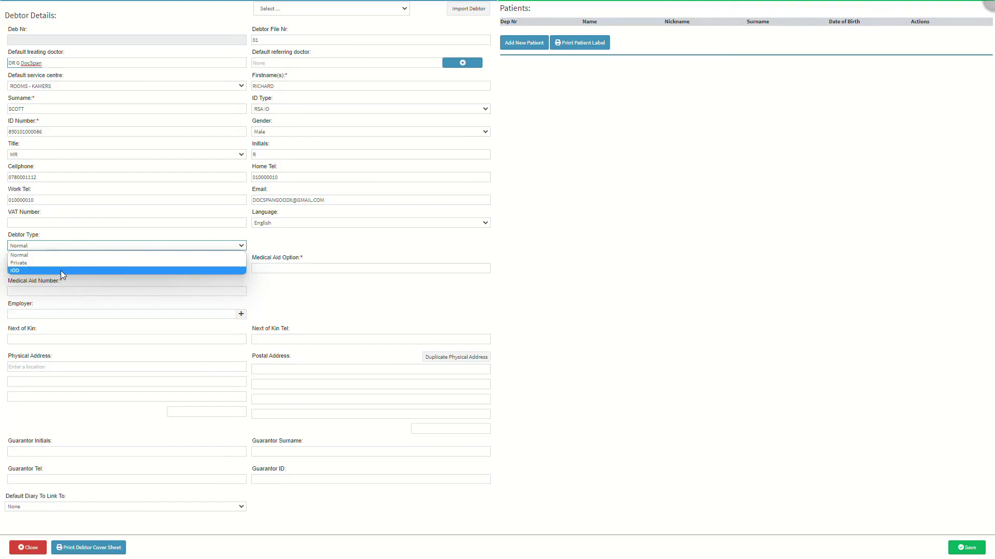
{"action": "left_click", "coordinate": [61, 256]}
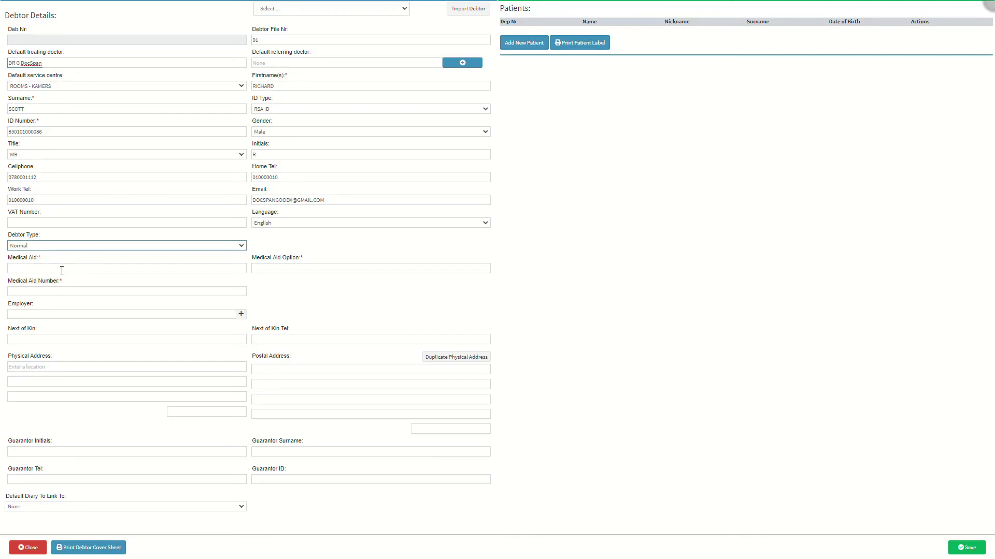
Step: Search 'dis' and choose DISCOVERY as the debtor's medical aid
{"action": "left_click", "coordinate": [62, 269]}
{"action": "type", "text": "dis"}
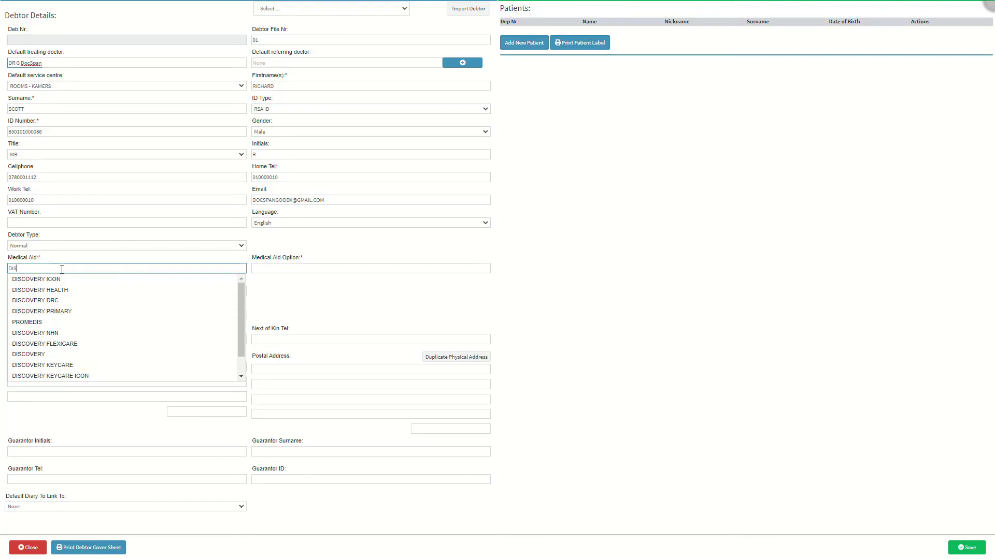
{"action": "left_click", "coordinate": [53, 357]}
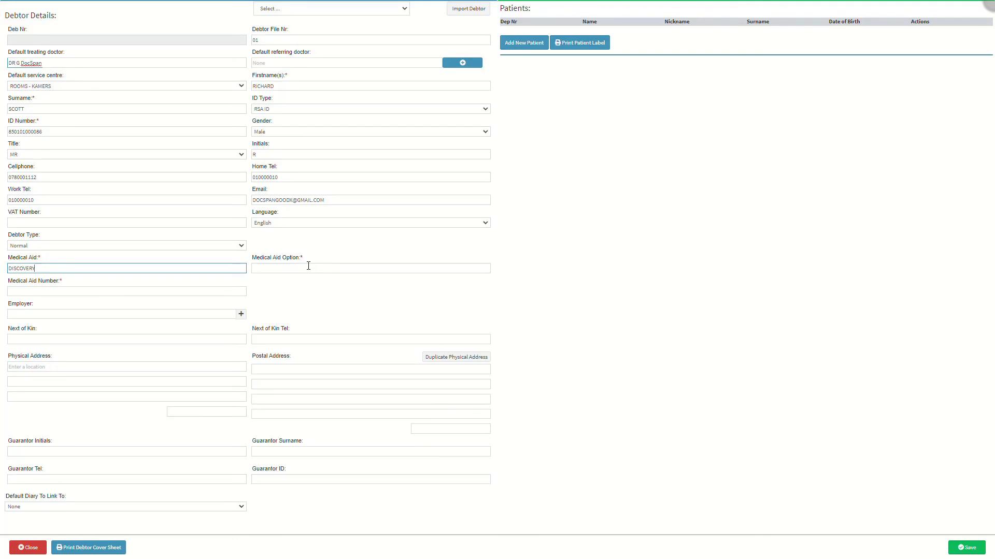
Step: Search 'ACUTE' and set the medical aid option to DELTA CORE CLASSIC ACUTE
{"action": "left_click", "coordinate": [309, 267]}
{"action": "type", "text": "A"}
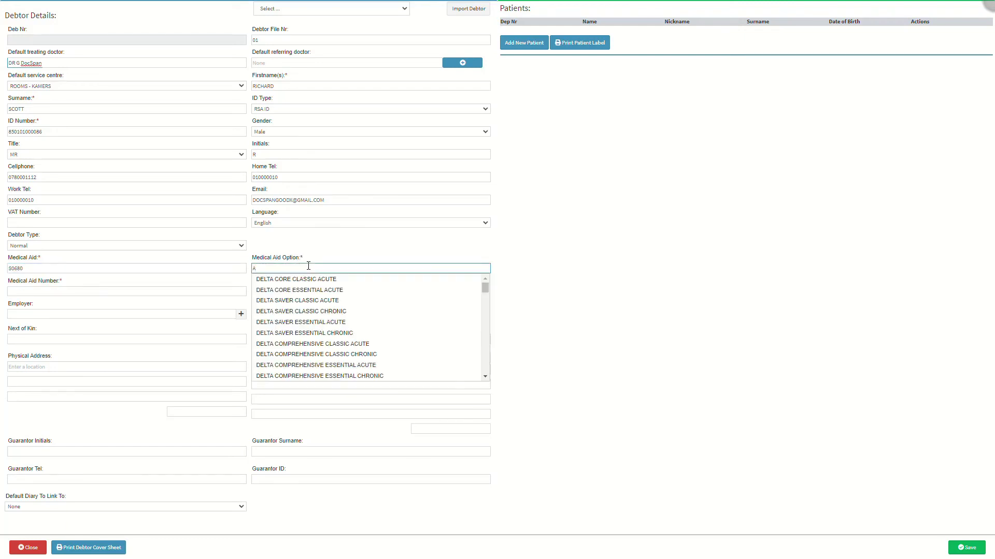
{"action": "type", "text": "CUTE"}
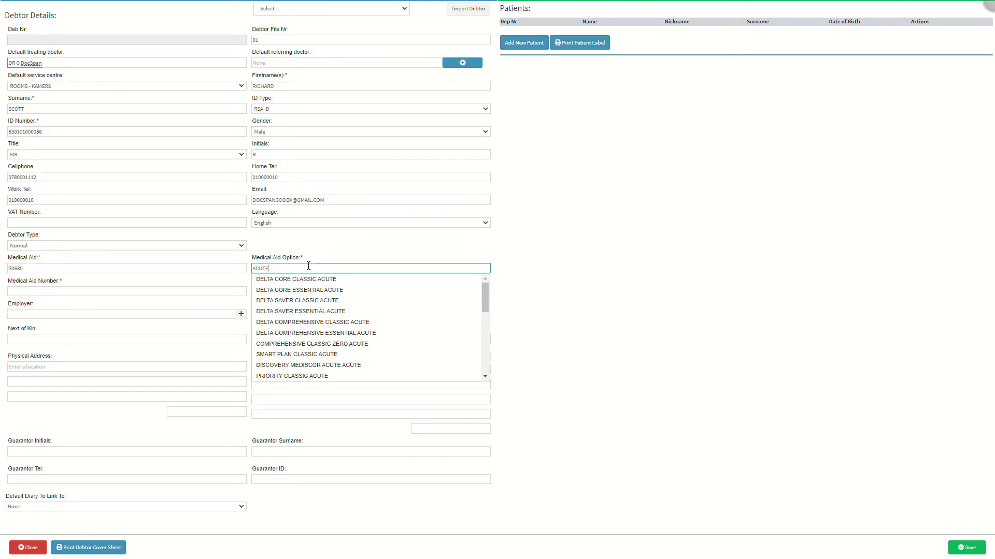
{"action": "left_click", "coordinate": [309, 280]}
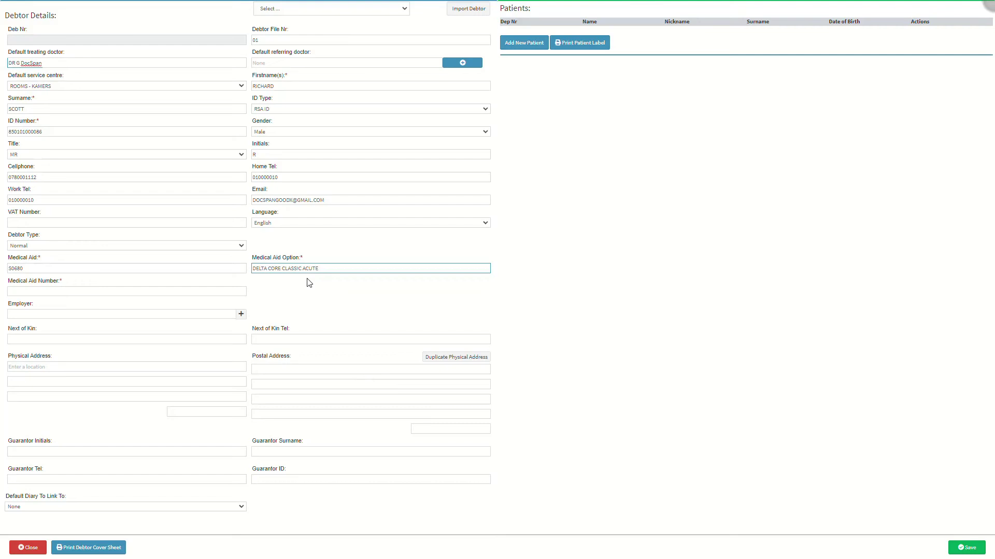
Step: Enter the debtor's medical aid membership number and set the employer to GoodX
{"action": "left_click", "coordinate": [70, 289]}
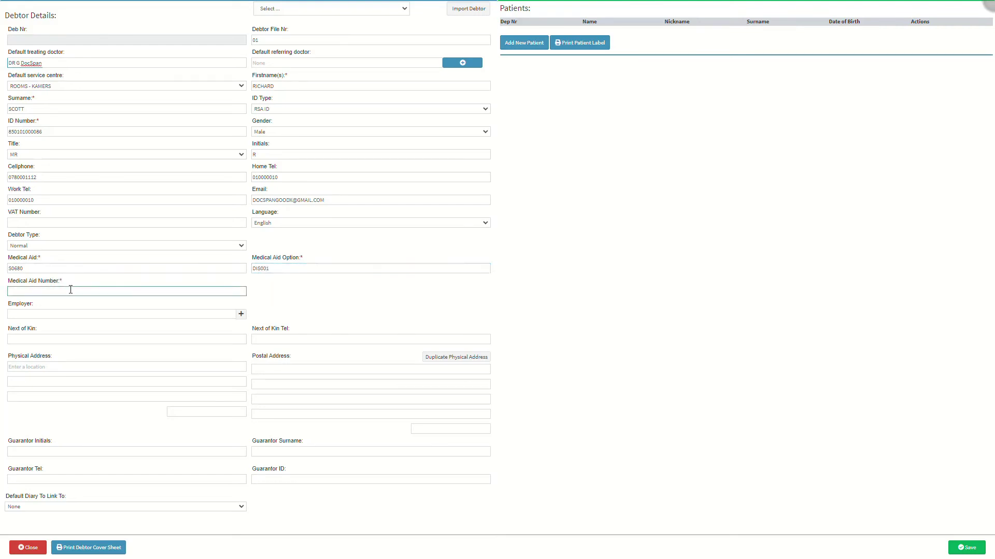
{"action": "type", "text": "12345678"}
{"action": "left_click", "coordinate": [55, 314]}
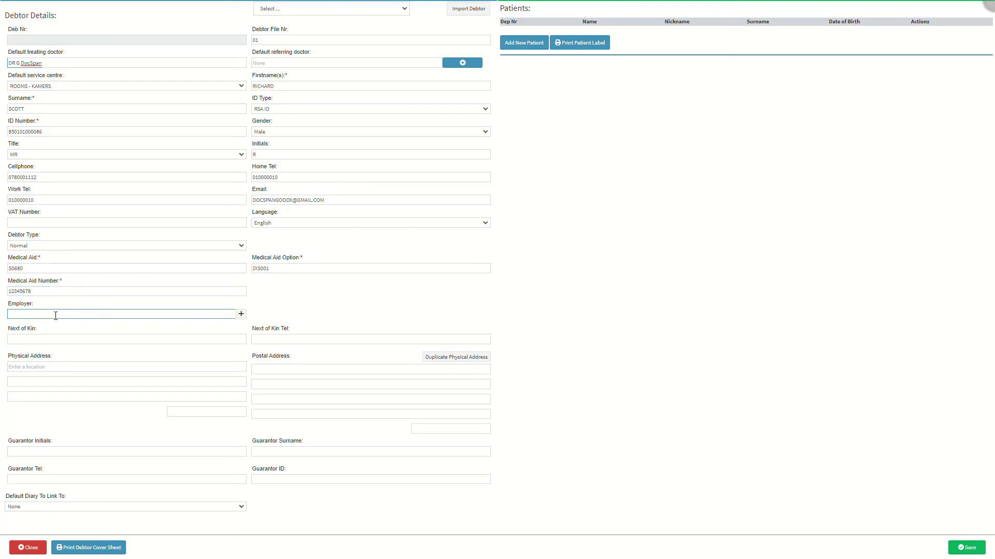
{"action": "type", "text": "GOOD"}
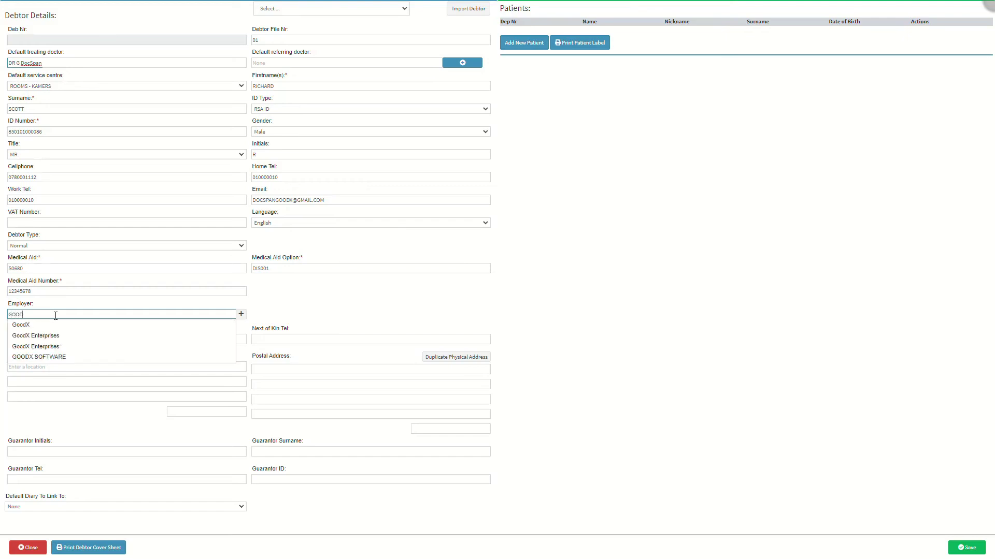
{"action": "type", "text": "C"}
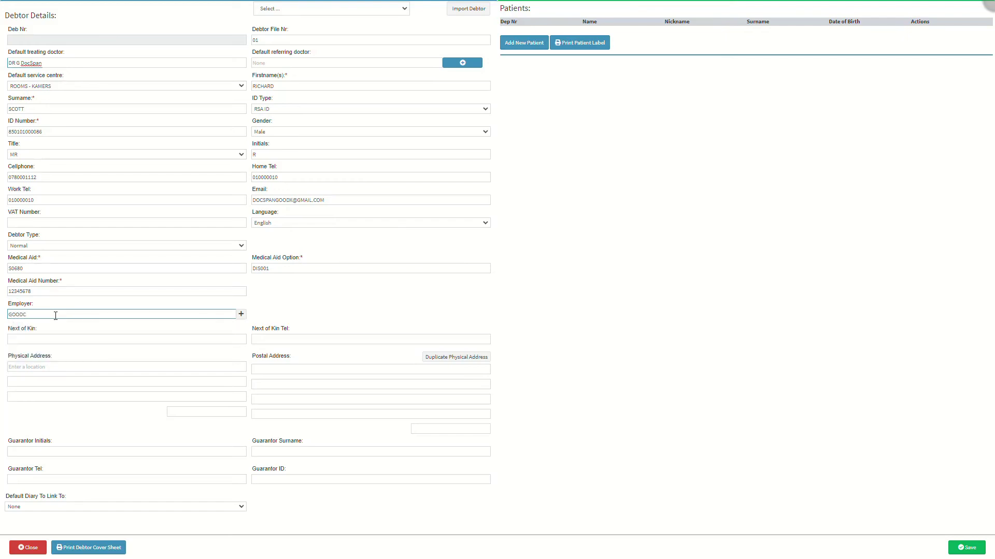
{"action": "key", "text": "BackSpace"}
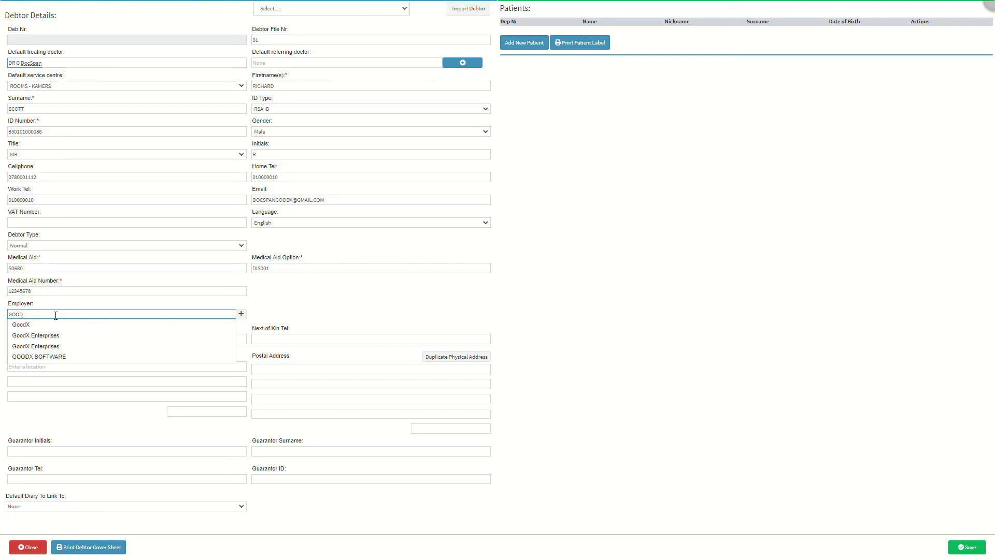
{"action": "type", "text": "X"}
{"action": "left_click", "coordinate": [57, 326]}
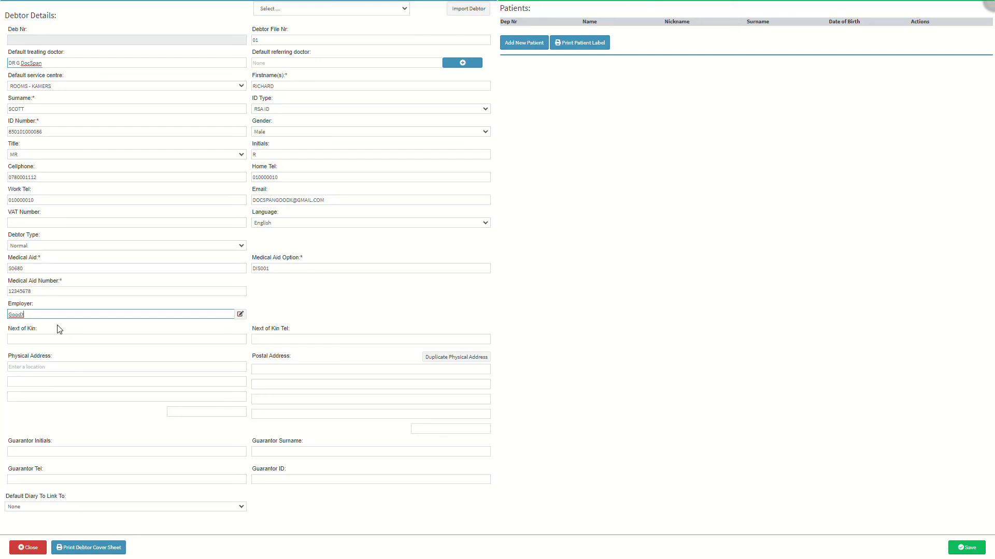
Step: Fill in the next of kin's full name and the next of kin telephone number
{"action": "triple_click", "coordinate": [50, 329]}
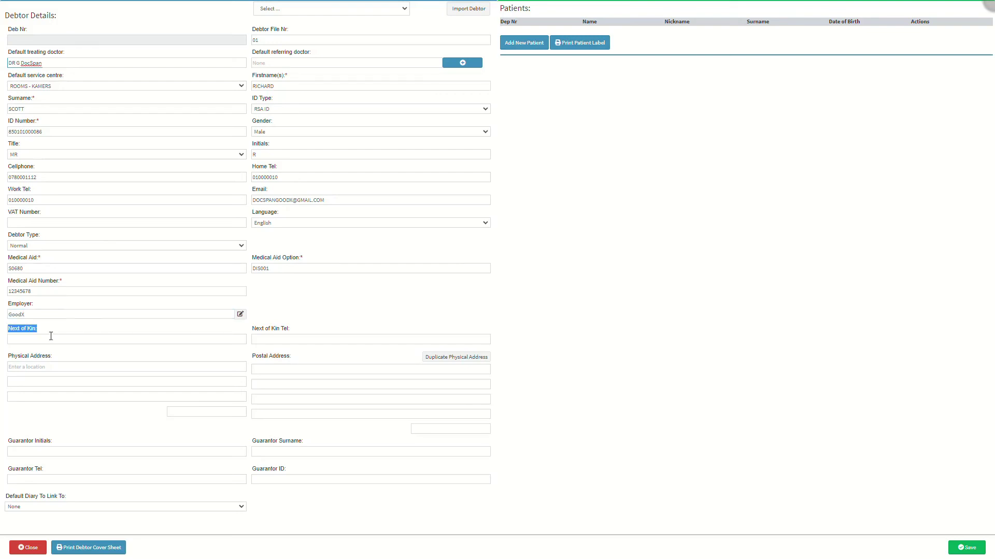
{"action": "left_click", "coordinate": [50, 338]}
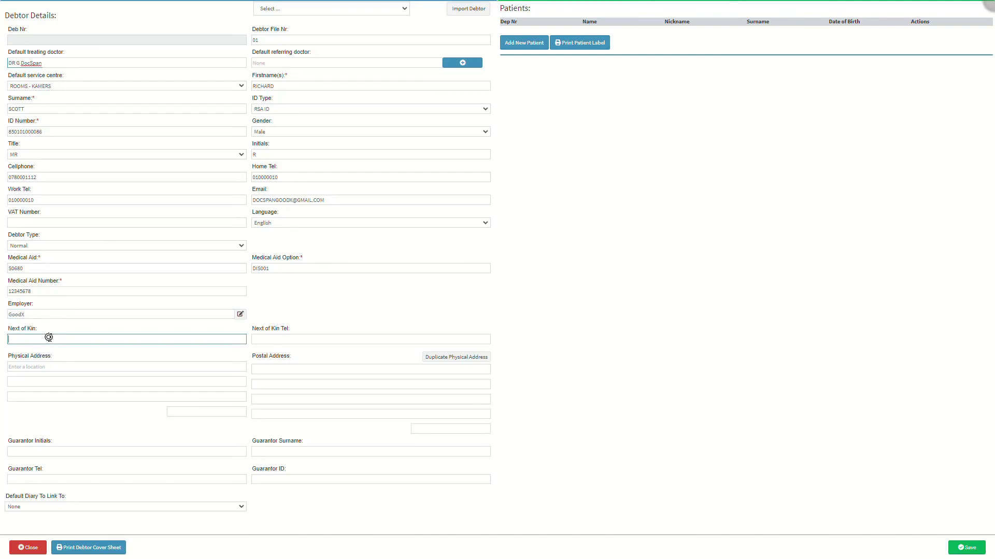
{"action": "left_click", "coordinate": [302, 340]}
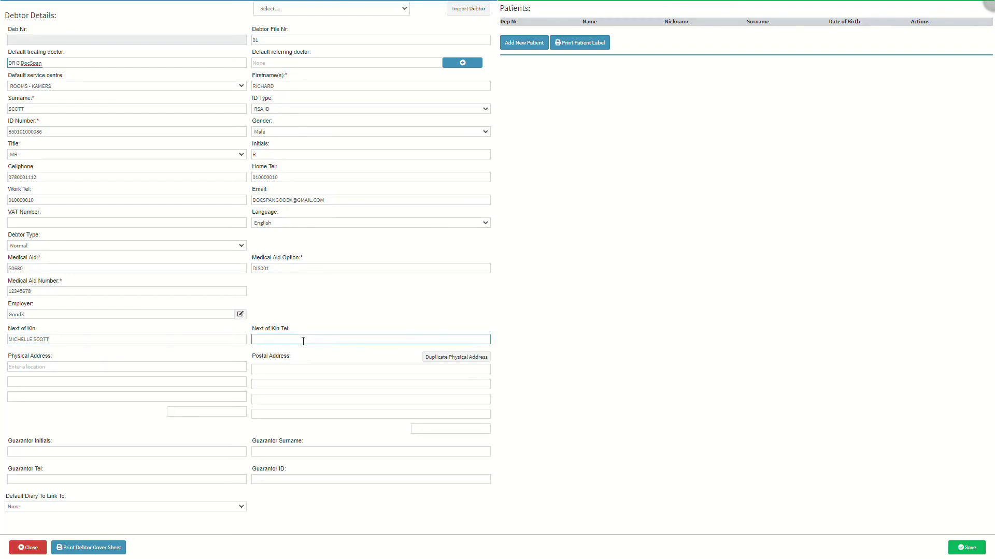
Step: Enter the street address using the Google suggestion, then duplicate it into the postal address
{"action": "left_click", "coordinate": [71, 368]}
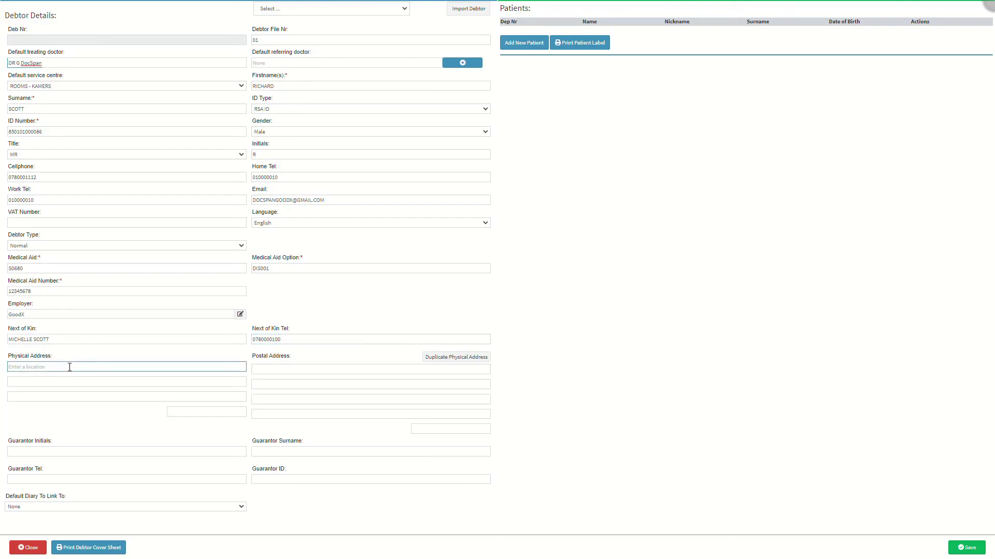
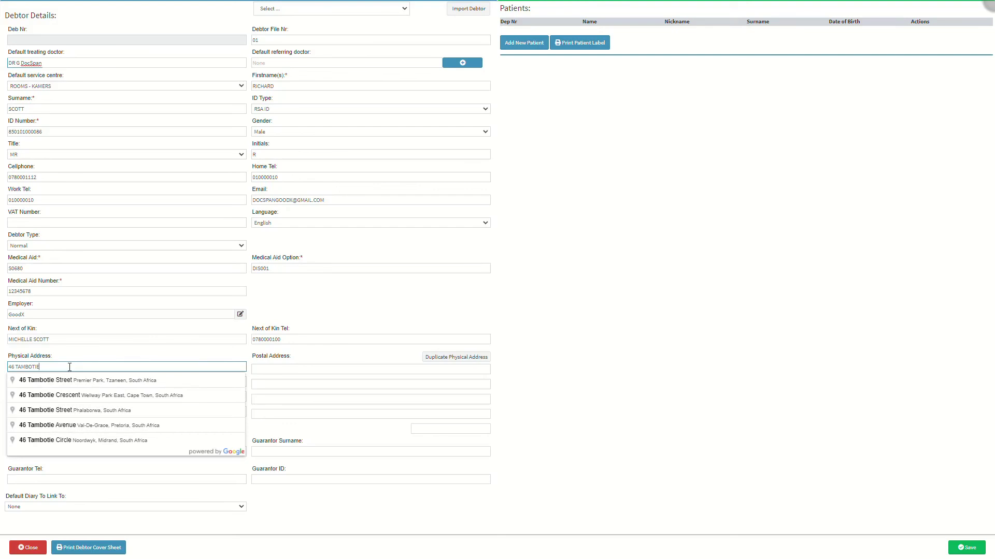
{"action": "left_click", "coordinate": [79, 426]}
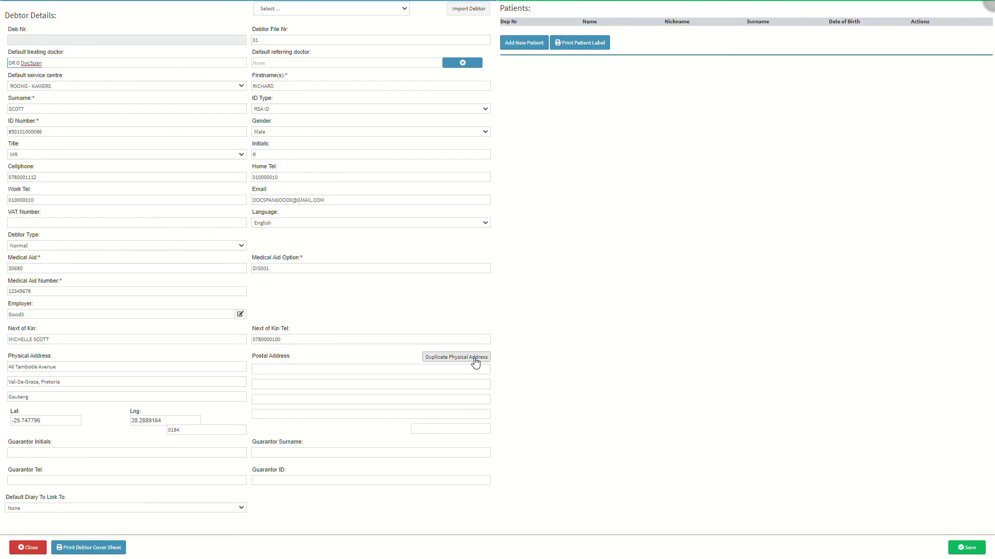
{"action": "left_click", "coordinate": [475, 361]}
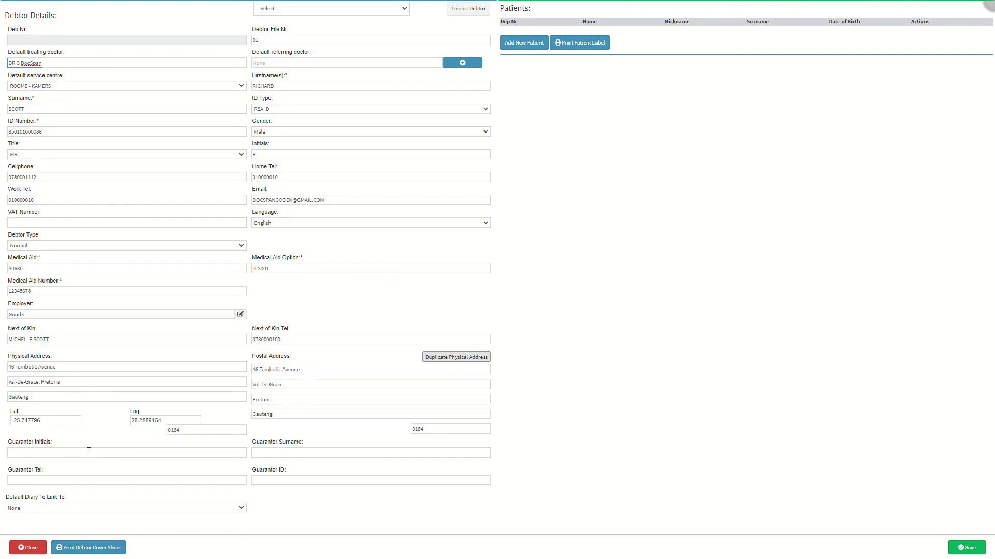
Step: Choose Dr DocSpan as the Default Diary To Link To
{"action": "left_click", "coordinate": [89, 452]}
{"action": "left_click", "coordinate": [306, 452]}
{"action": "left_click", "coordinate": [60, 477]}
{"action": "left_click", "coordinate": [314, 477]}
{"action": "left_click", "coordinate": [88, 508]}
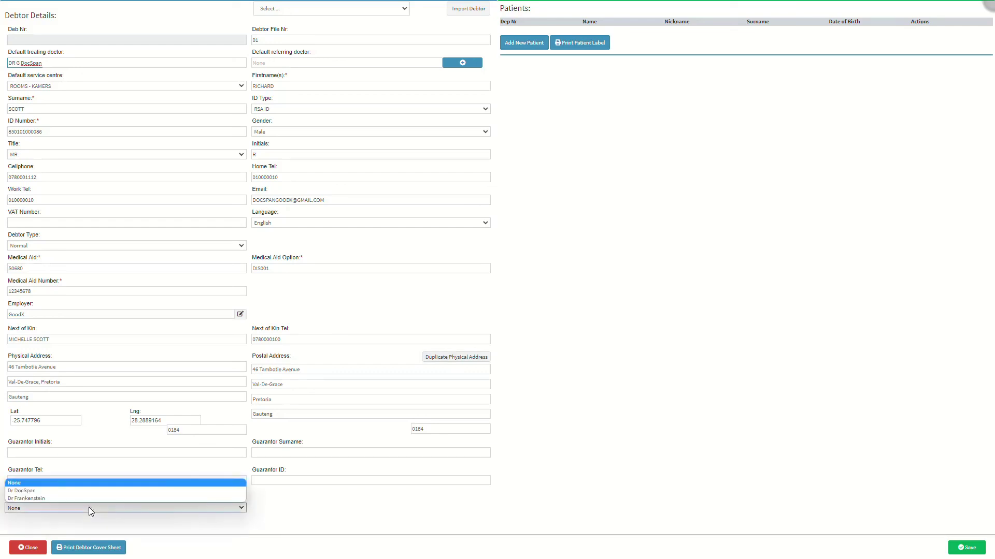
{"action": "left_click", "coordinate": [83, 491]}
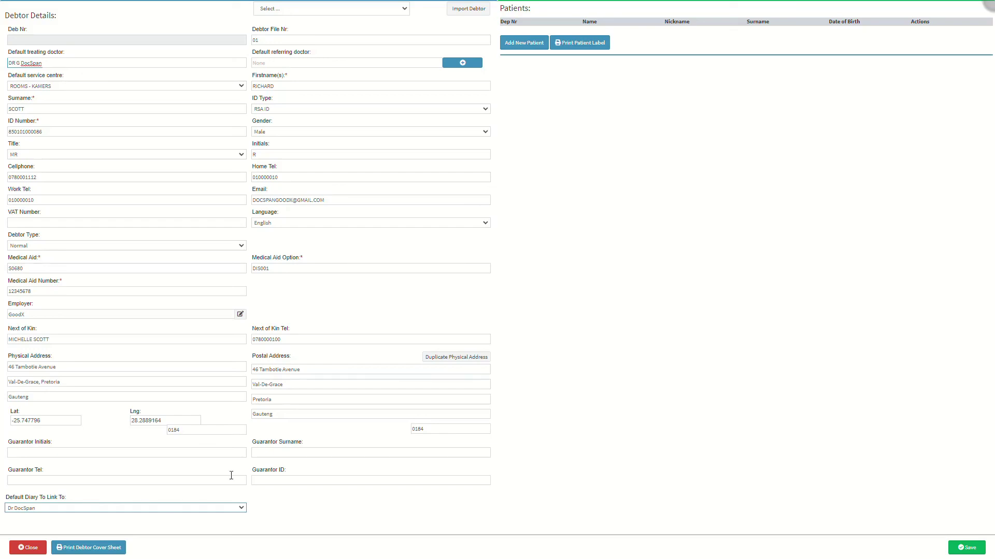
Step: Start a new patient under this debtor from the Patients panel
{"action": "left_click", "coordinate": [529, 44]}
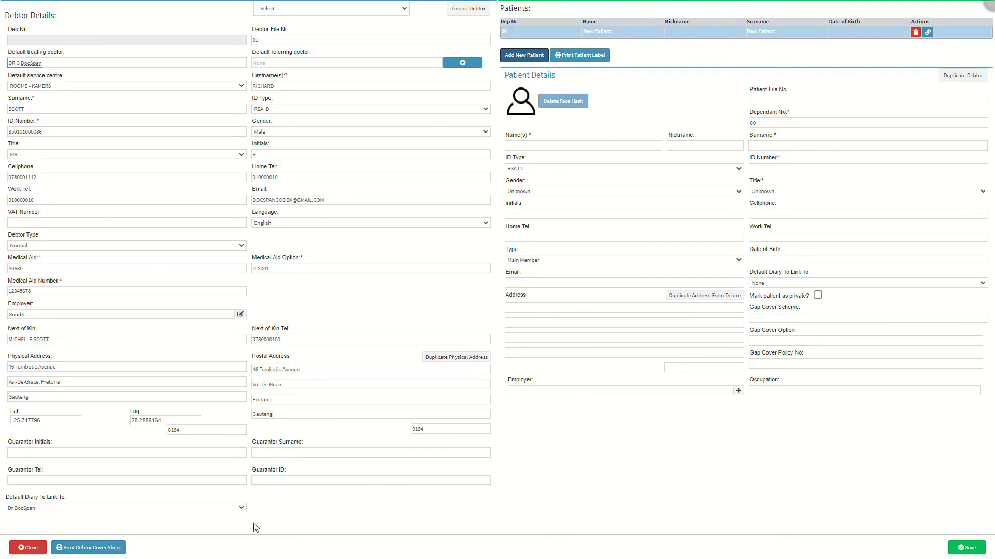
{"action": "left_click", "coordinate": [89, 549]}
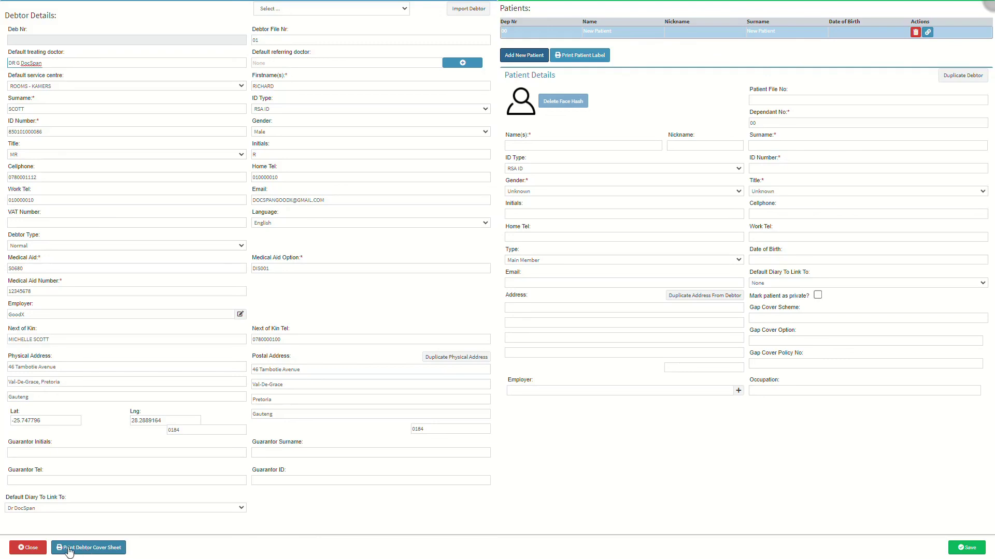
{"action": "left_click", "coordinate": [35, 550]}
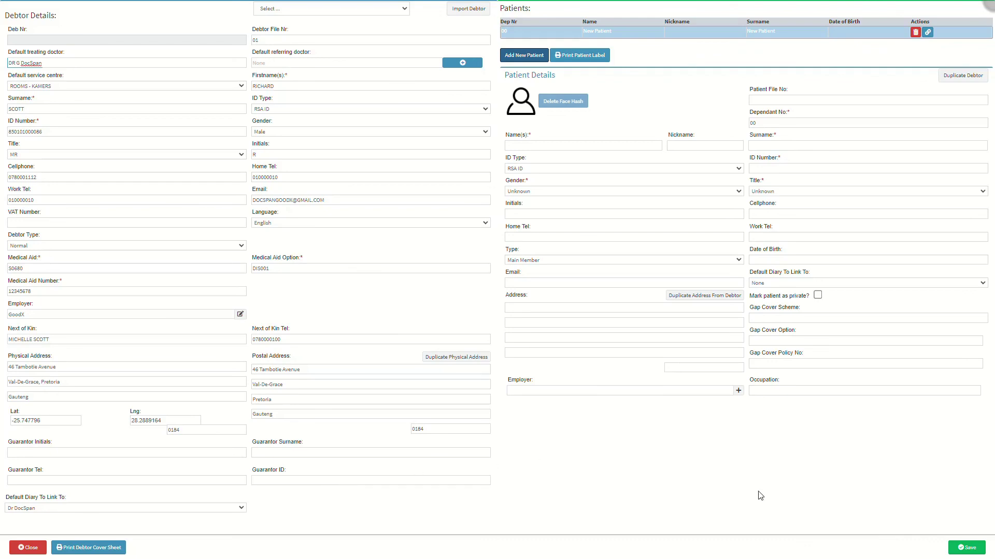
Step: Save the debtor record, then view the 10:00 booking's status summary in the Diary
{"action": "left_click", "coordinate": [972, 545]}
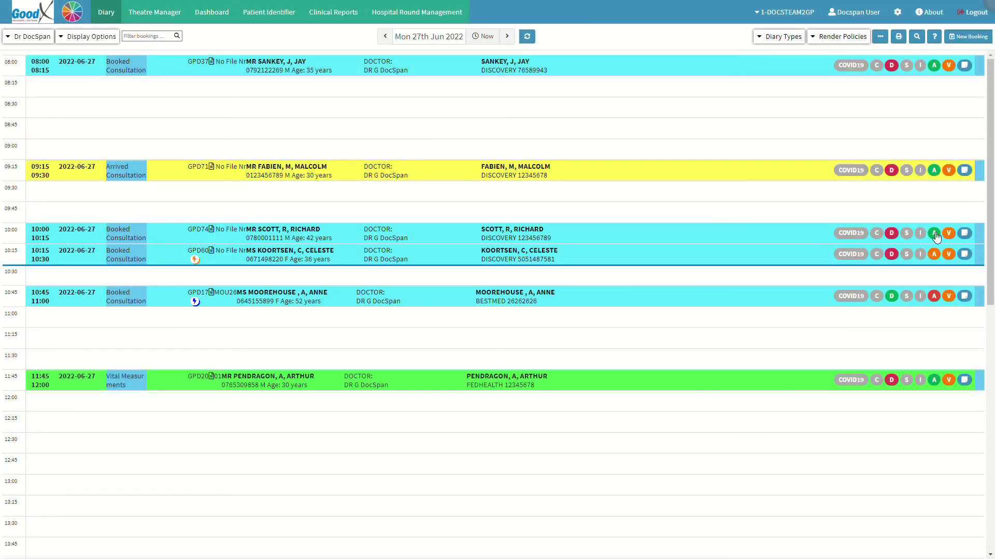
{"action": "left_click", "coordinate": [935, 234]}
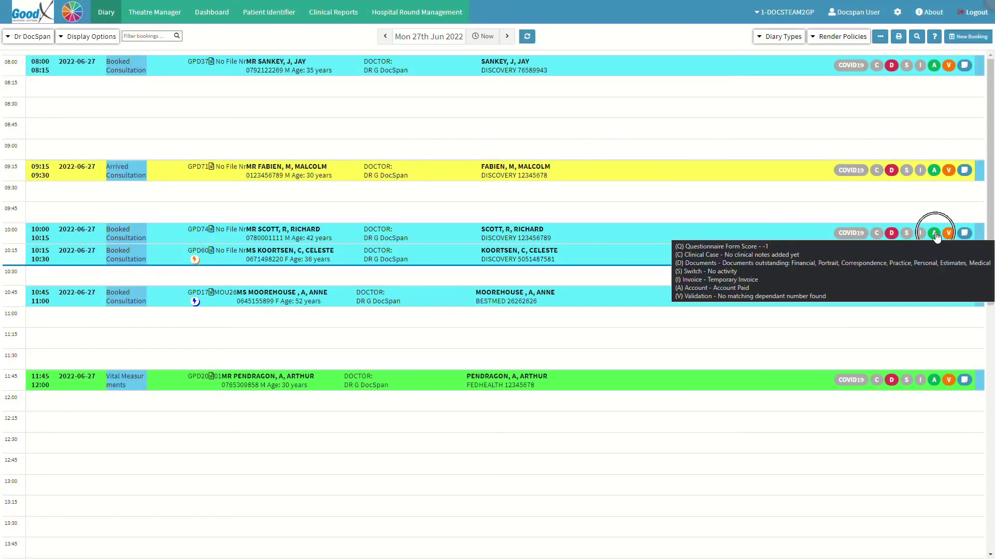